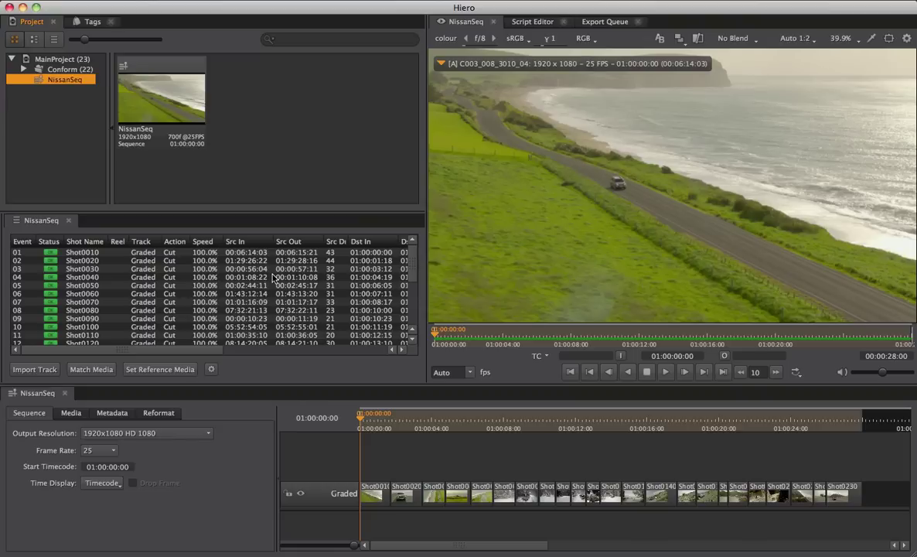
# Step: Export NissanSeq with the Basic Nuke Shot preset, using 12-frame handles and start frame 1001
pyautogui.click(163, 101)
pyautogui.click(136, 1)
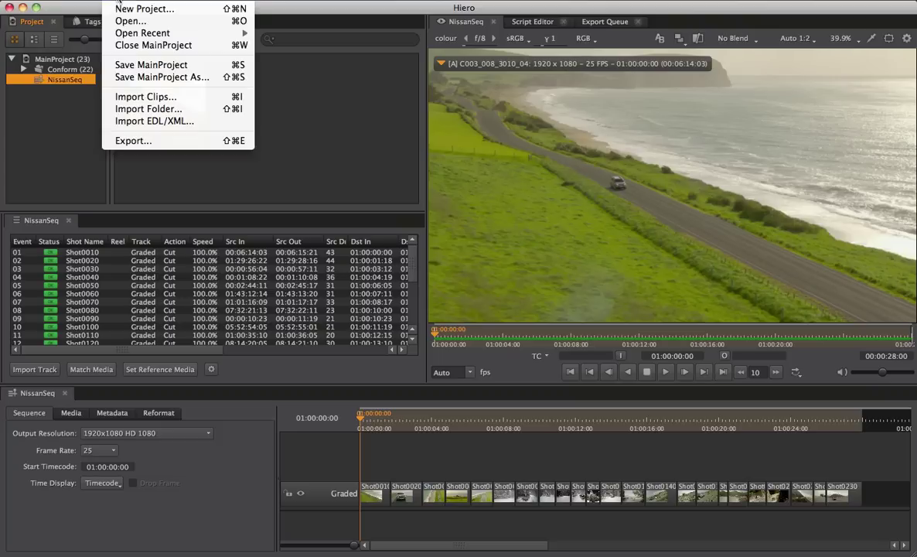
pyautogui.click(136, 140)
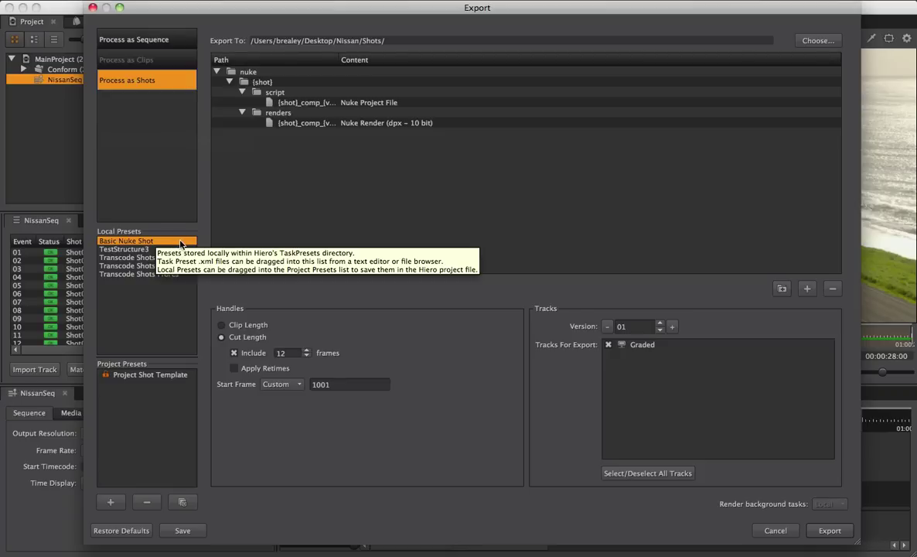
pyautogui.moveTo(338, 61); pyautogui.dragTo(416, 63)
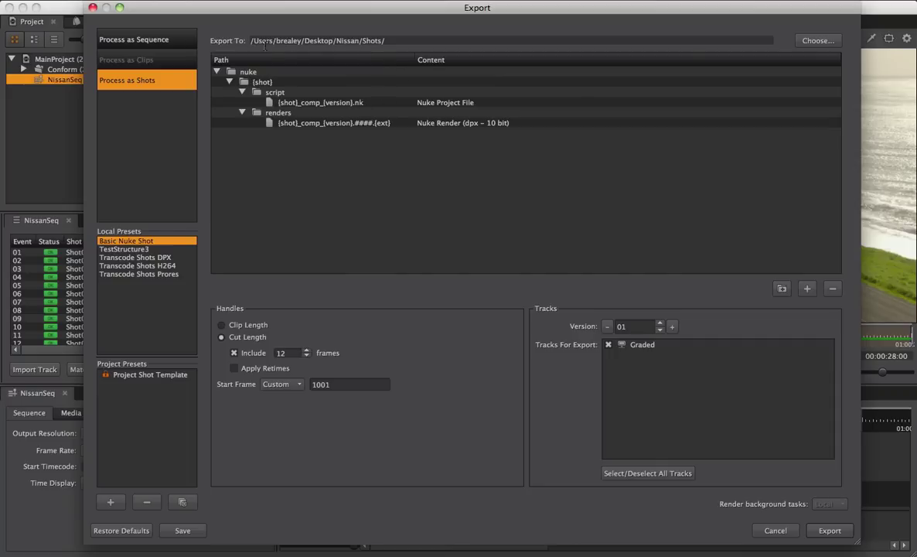
pyautogui.moveTo(236, 40); pyautogui.dragTo(398, 45)
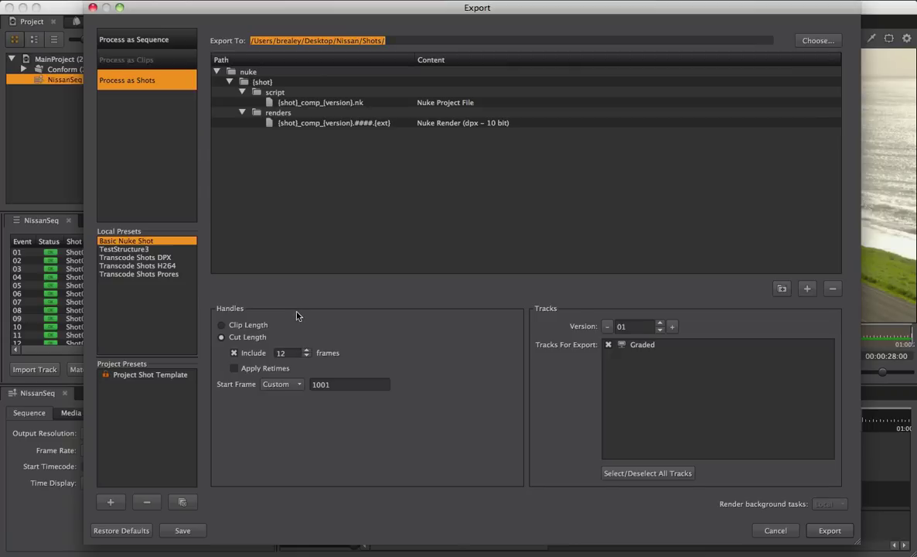
pyautogui.doubleClick(283, 352)
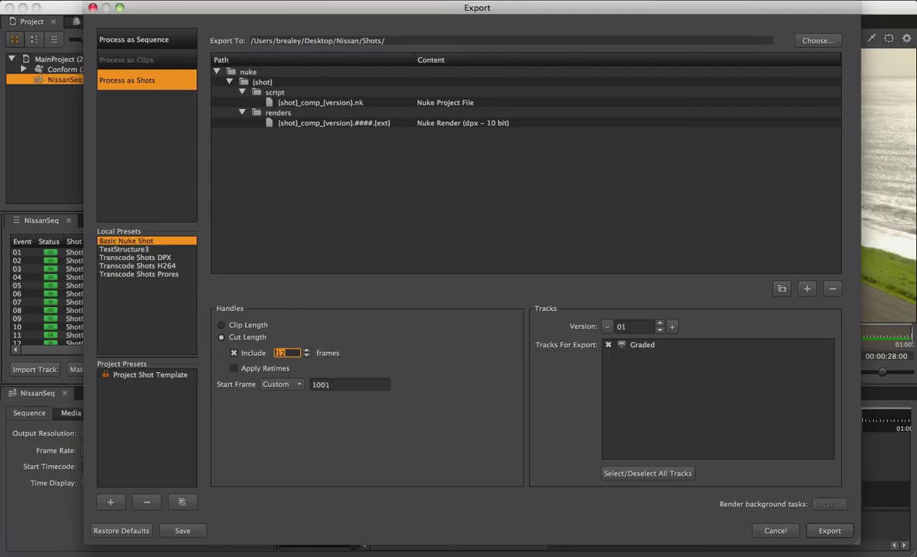
pyautogui.doubleClick(310, 387)
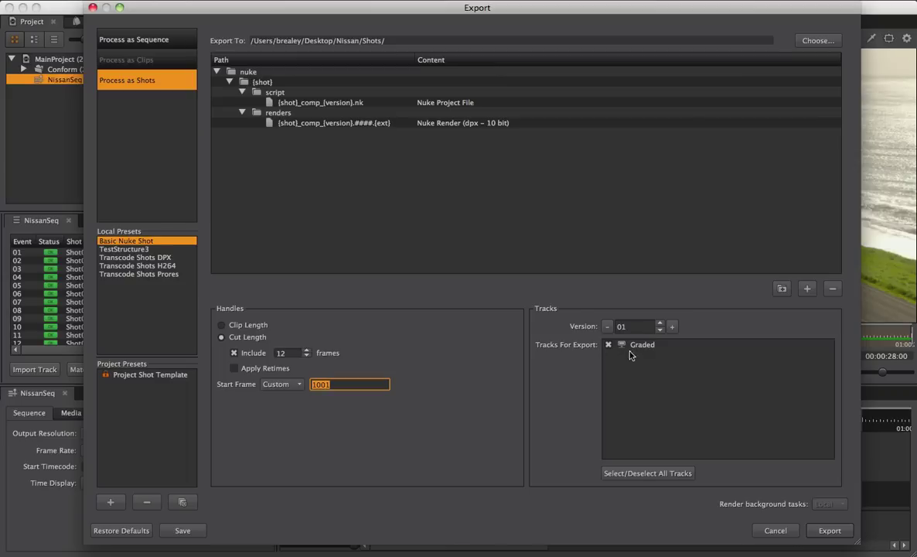
pyautogui.click(830, 530)
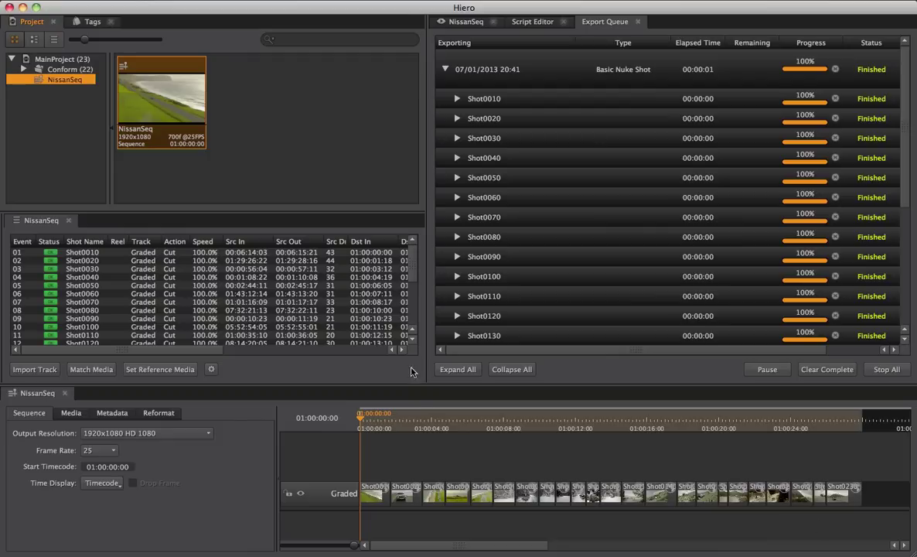
# Step: Zoom the timeline to Shot0010 and Shot0020, then fit the whole sequence back into view
pyautogui.moveTo(348, 430); pyautogui.dragTo(415, 496)
pyautogui.hotkey('shift', 'z')
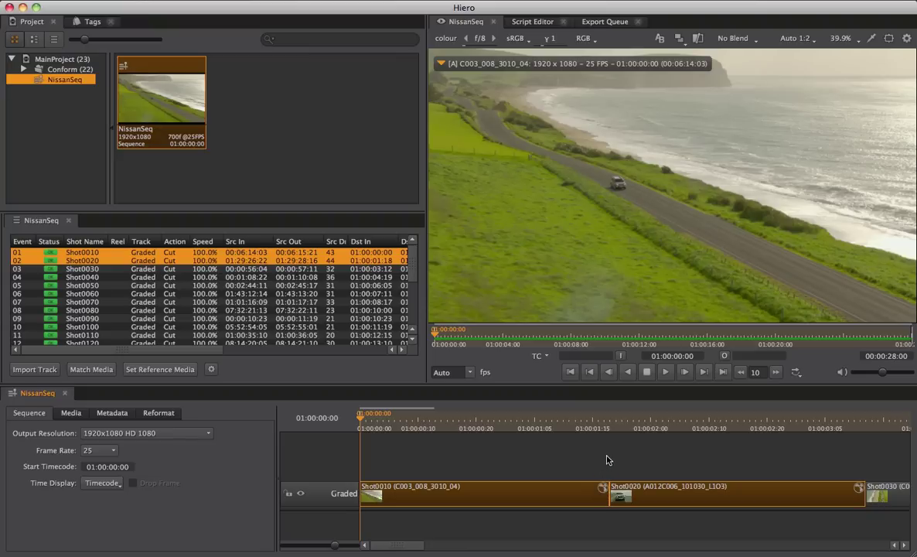
pyautogui.click(606, 460)
pyautogui.hotkey('shift', 'z')
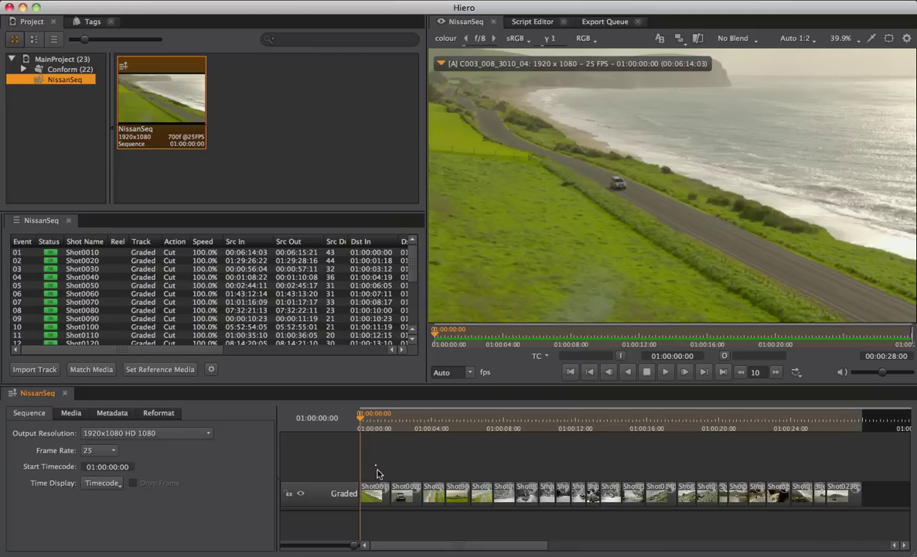
# Step: Build a track named VFX from the Nuke Project File export tag for all Graded clips
pyautogui.moveTo(375, 464)
pyautogui.mouseDown()
pyautogui.moveTo(715, 473)
pyautogui.moveTo(843, 493)
pyautogui.mouseUp()
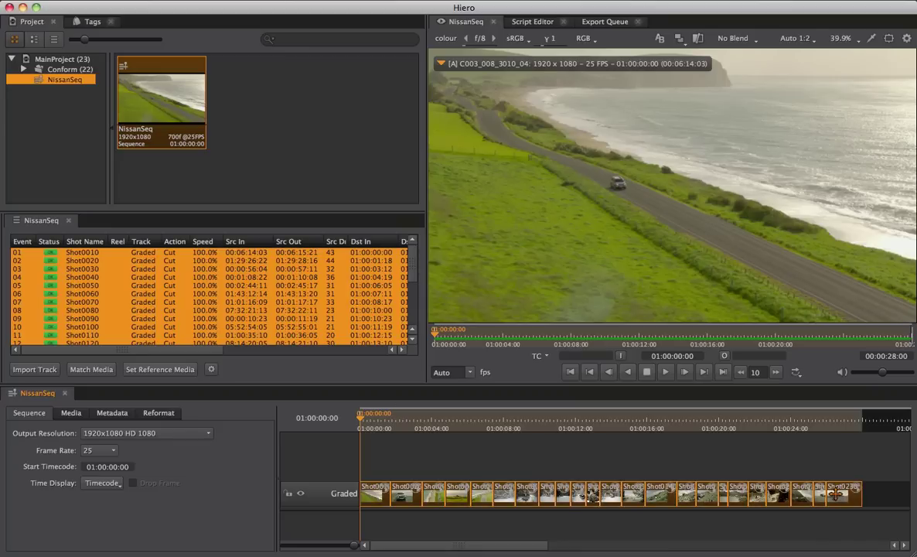
pyautogui.rightClick(774, 458)
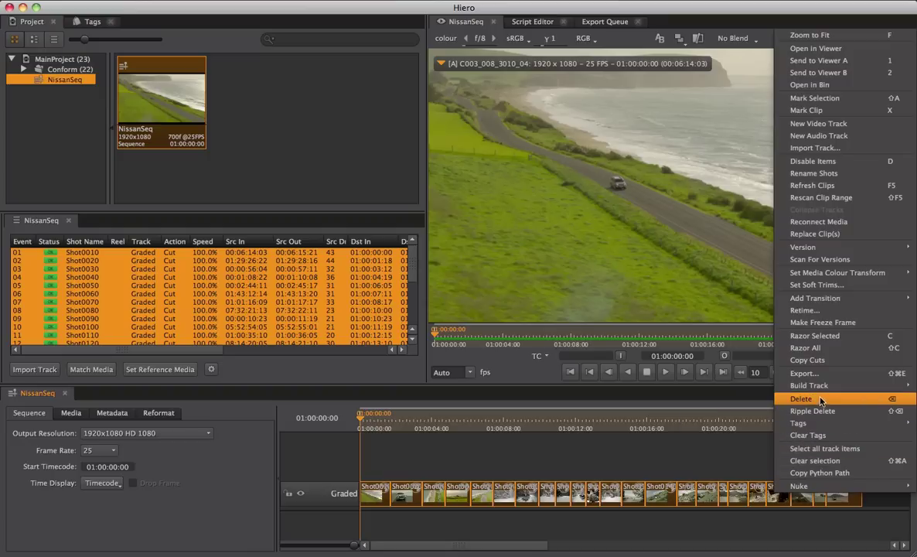
pyautogui.moveTo(823, 387)
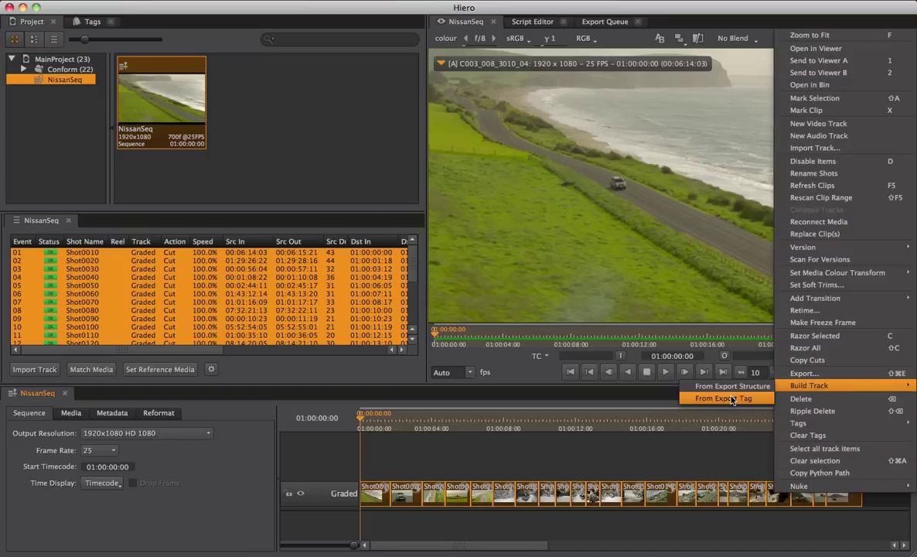
pyautogui.click(728, 398)
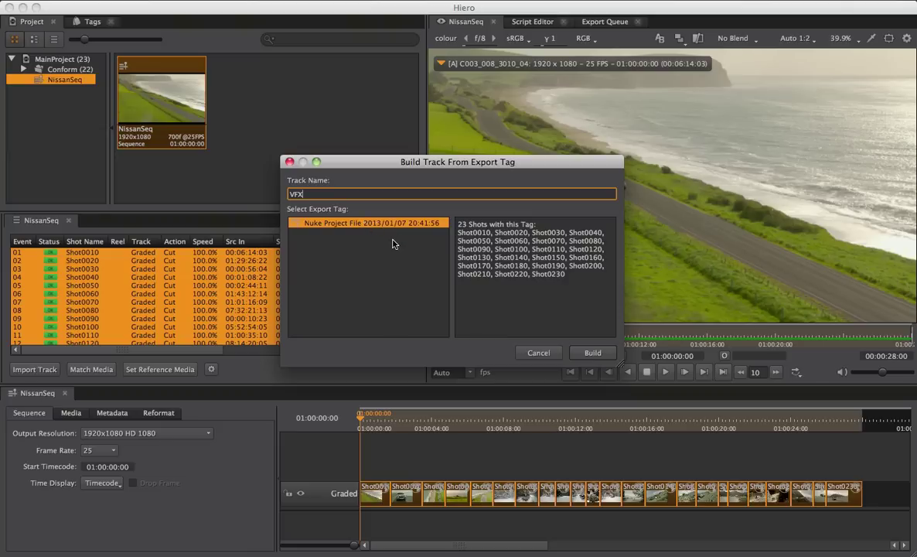
pyautogui.doubleClick(465, 225)
pyautogui.moveTo(468, 224); pyautogui.dragTo(577, 271)
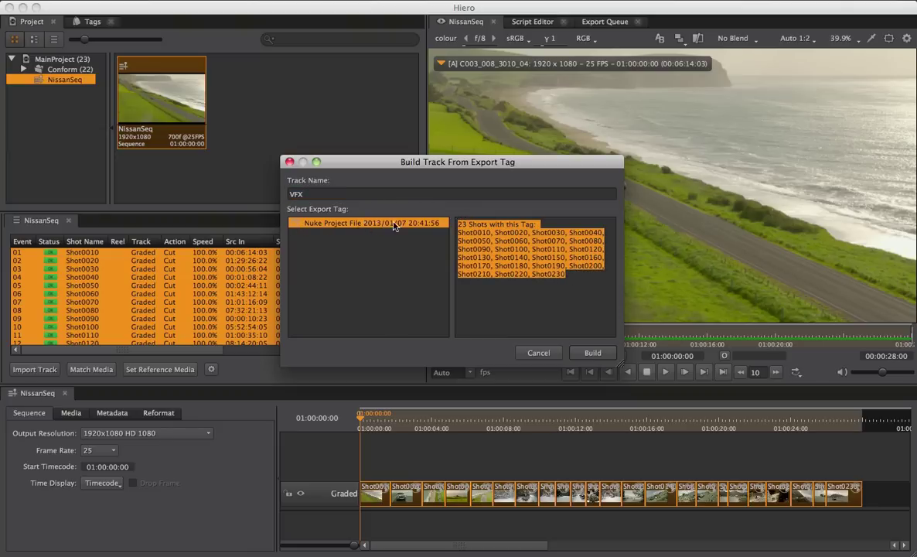
pyautogui.click(311, 194)
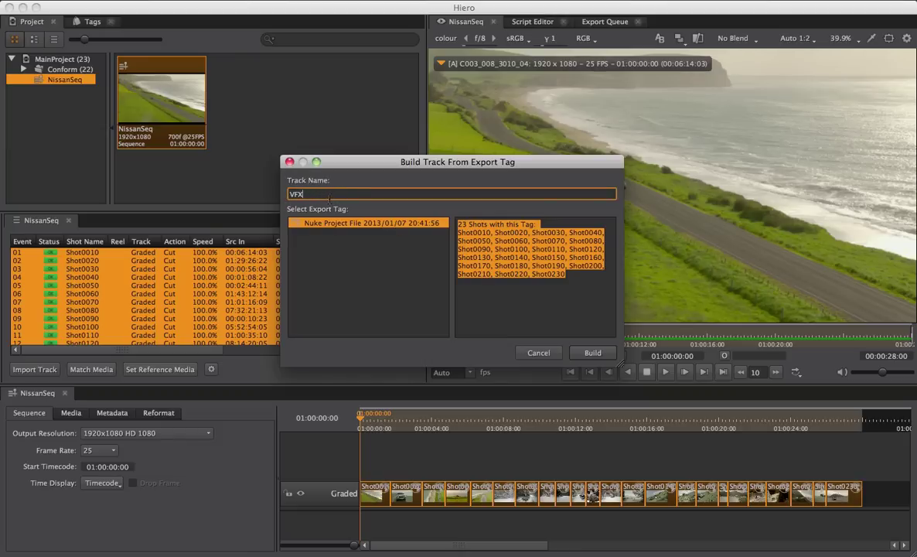
pyautogui.click(591, 353)
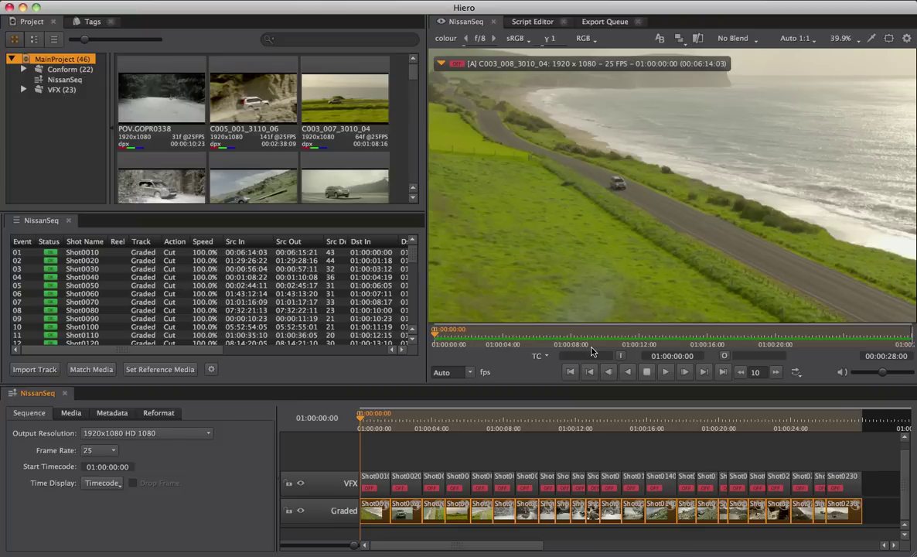
# Step: Save MainProject from the File menu
pyautogui.click(110, 3)
pyautogui.click(131, 66)
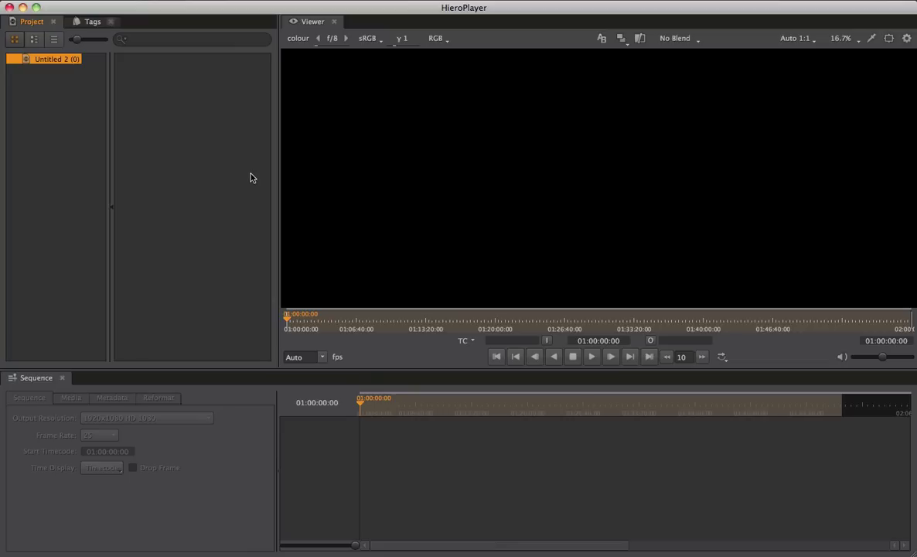
# Step: Open MainProject.hrox through the Open Project dialog
pyautogui.click(138, 1)
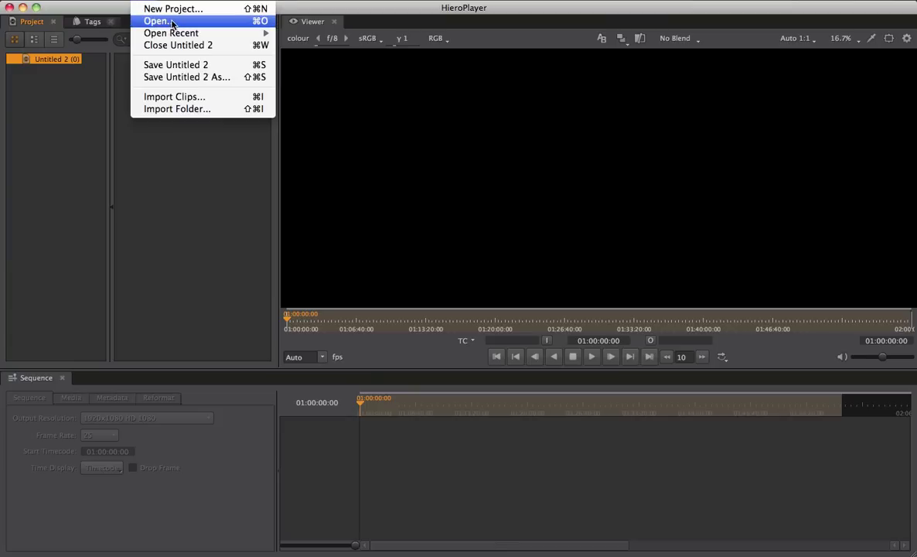
pyautogui.click(179, 23)
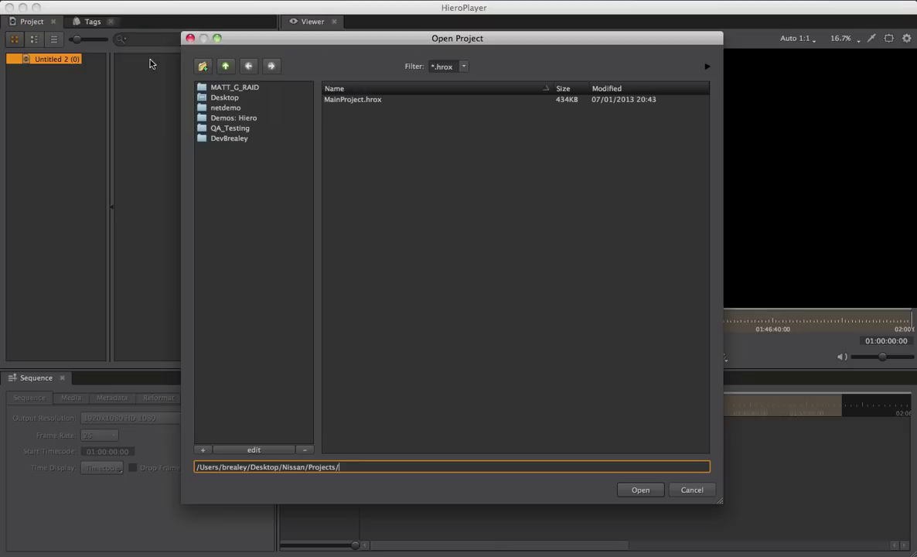
pyautogui.click(339, 102)
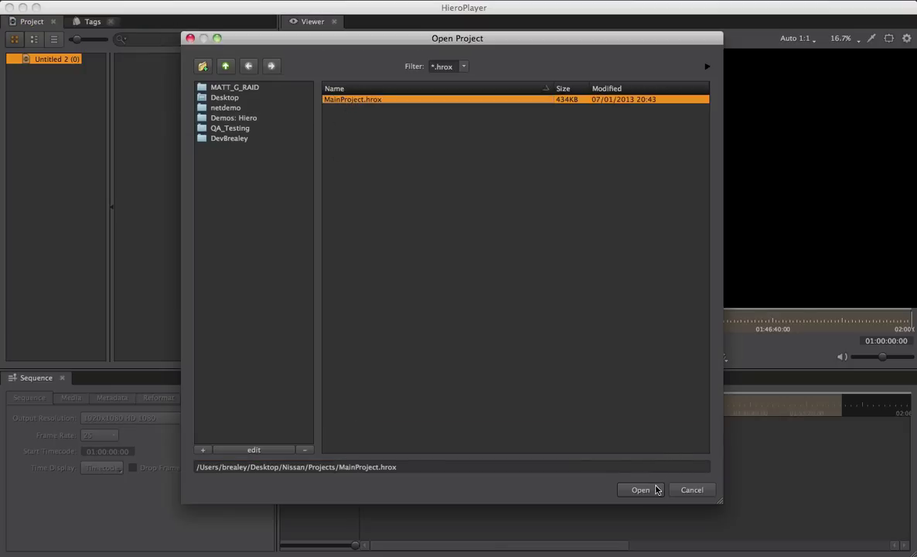
pyautogui.click(643, 490)
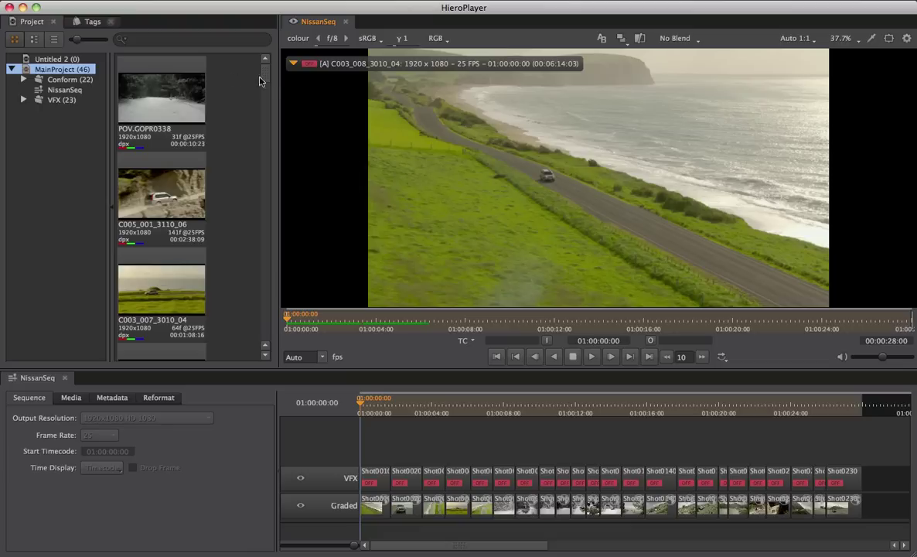
pyautogui.moveTo(265, 71); pyautogui.dragTo(265, 79)
pyautogui.scroll(-3, 261, 152)
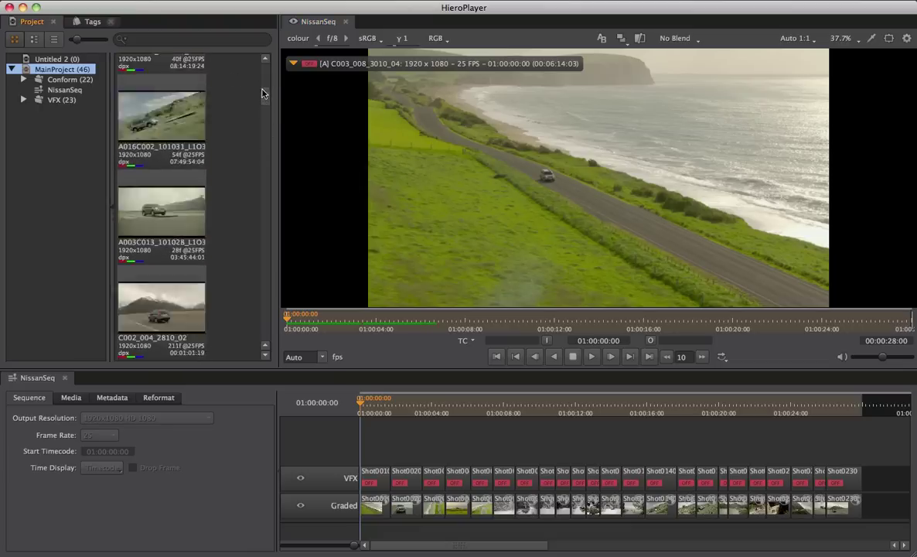
pyautogui.scroll(5, 265, 93)
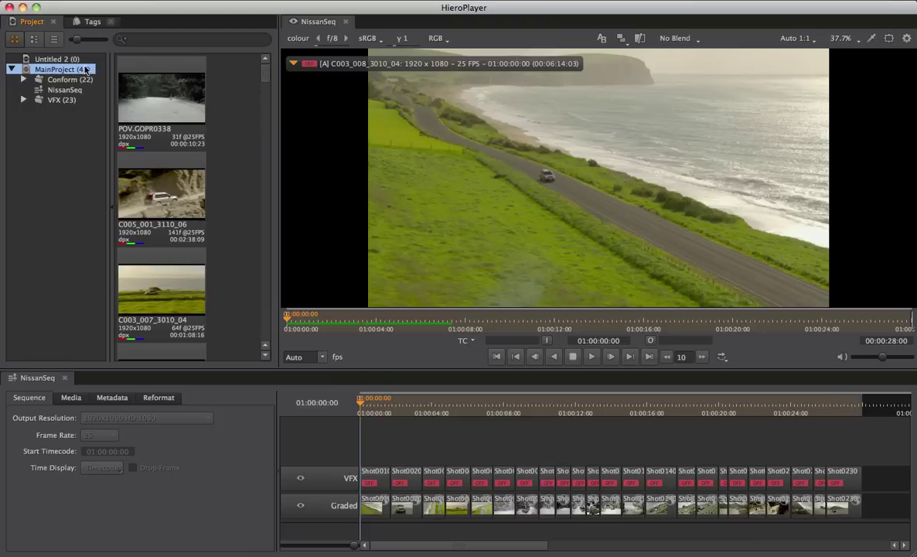
pyautogui.moveTo(237, 69); pyautogui.dragTo(134, 316)
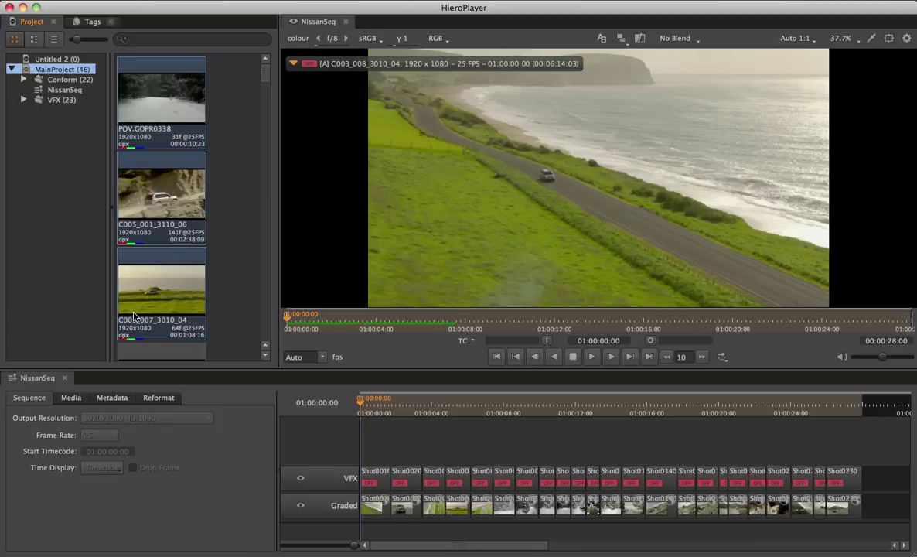
pyautogui.moveTo(209, 128)
pyautogui.mouseDown()
pyautogui.moveTo(219, 160)
pyautogui.moveTo(415, 430)
pyautogui.moveTo(420, 484)
pyautogui.moveTo(420, 455)
pyautogui.moveTo(437, 470)
pyautogui.mouseUp()
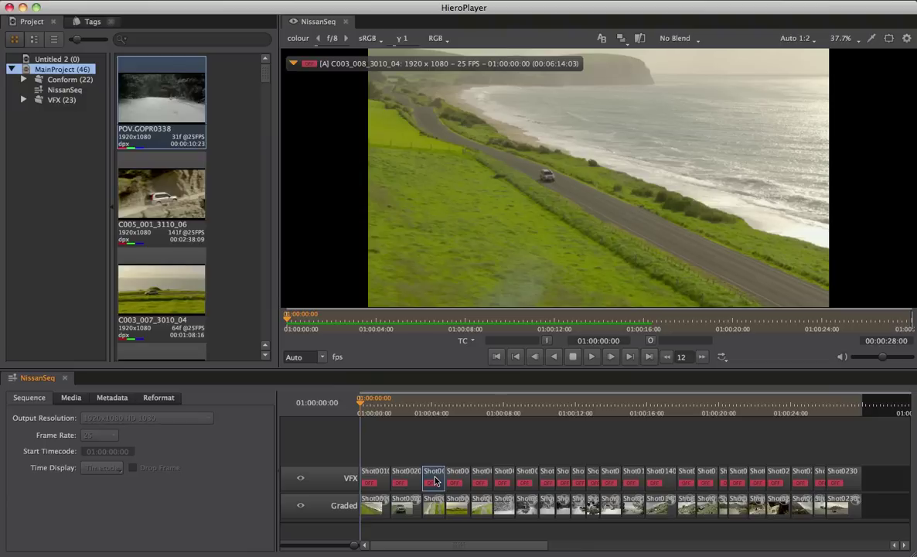
# Step: Select the Shot0090 POV.GOPR0338 clip on the Graded track, below its v01 VFX comp
pyautogui.click(435, 480)
pyautogui.moveTo(542, 448); pyautogui.dragTo(591, 502)
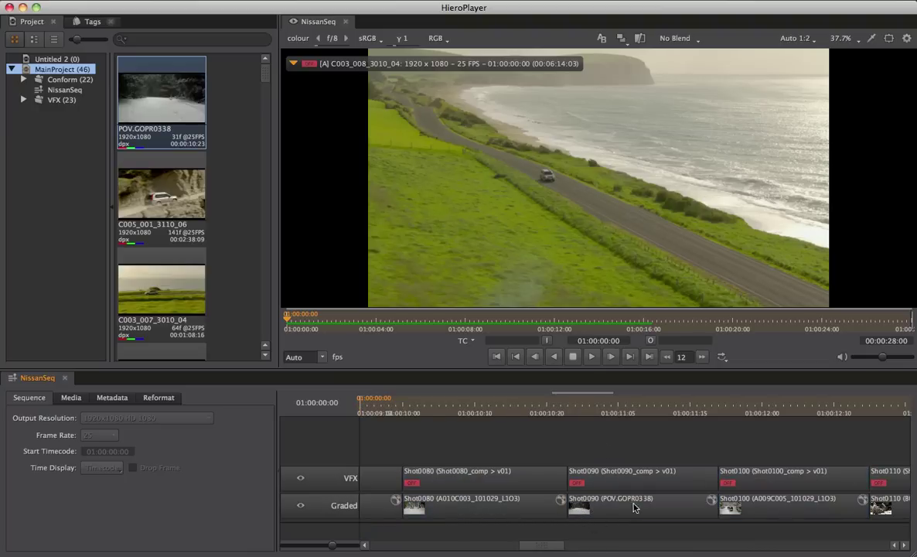
pyautogui.moveTo(550, 546); pyautogui.dragTo(557, 545)
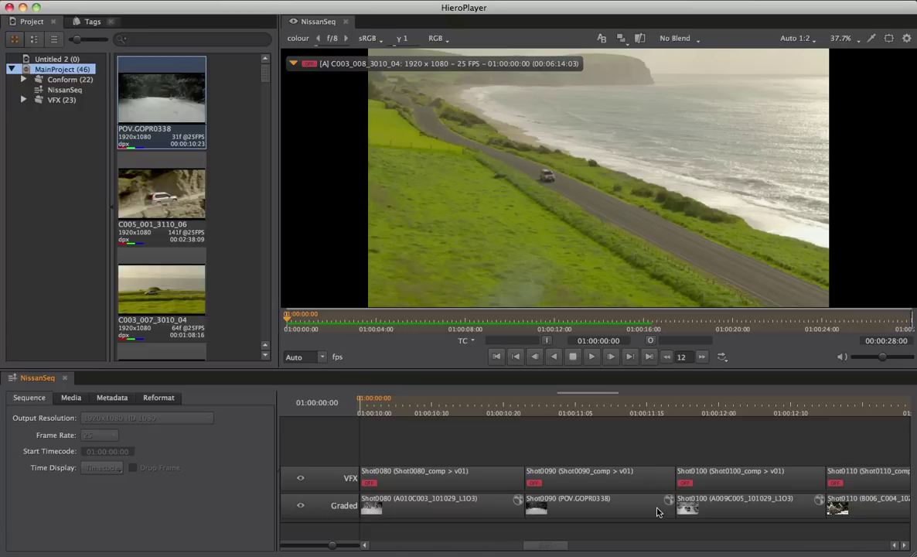
pyautogui.click(596, 508)
# Step: Open Shot0090_comp_v01.nk in Nuke and pan the Node Graph to show HieroData
pyautogui.rightClick(587, 510)
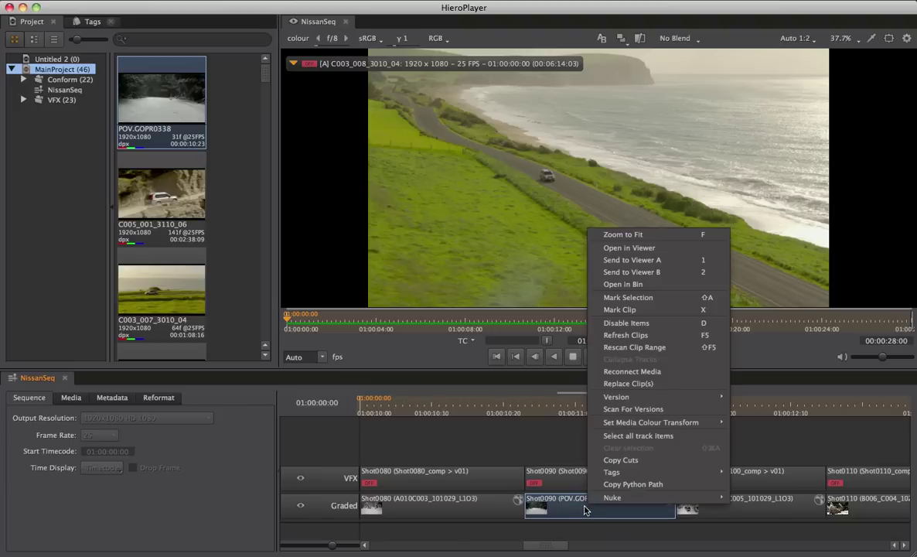
pyautogui.moveTo(680, 497)
pyautogui.click(766, 495)
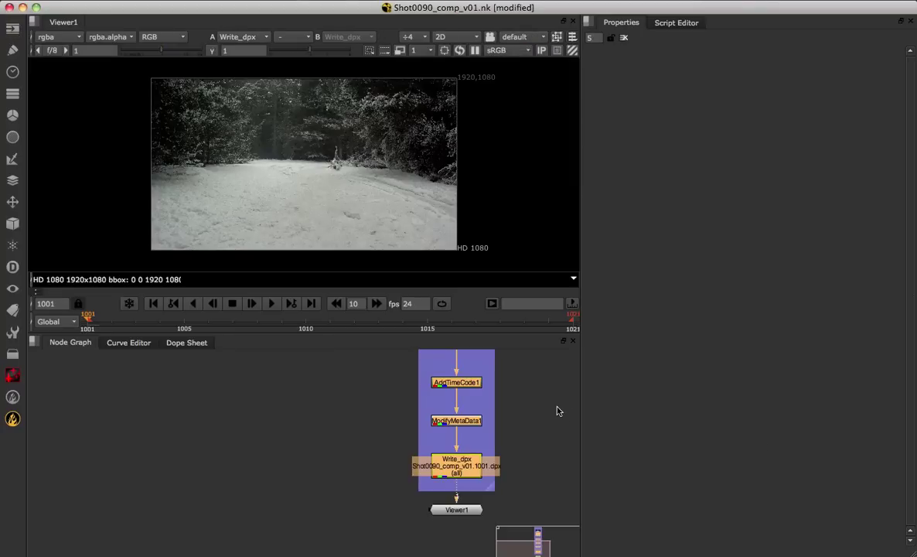
pyautogui.moveTo(559, 411); pyautogui.dragTo(374, 445)
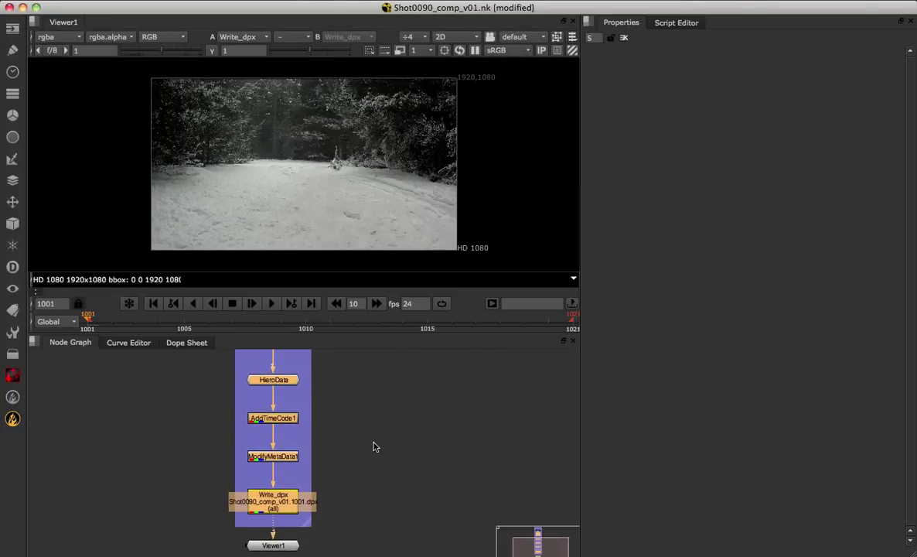
# Step: Inspect the v01 output file path in the Write_dpx node's properties
pyautogui.moveTo(370, 364); pyautogui.dragTo(354, 436)
pyautogui.scroll(-4, 356, 401)
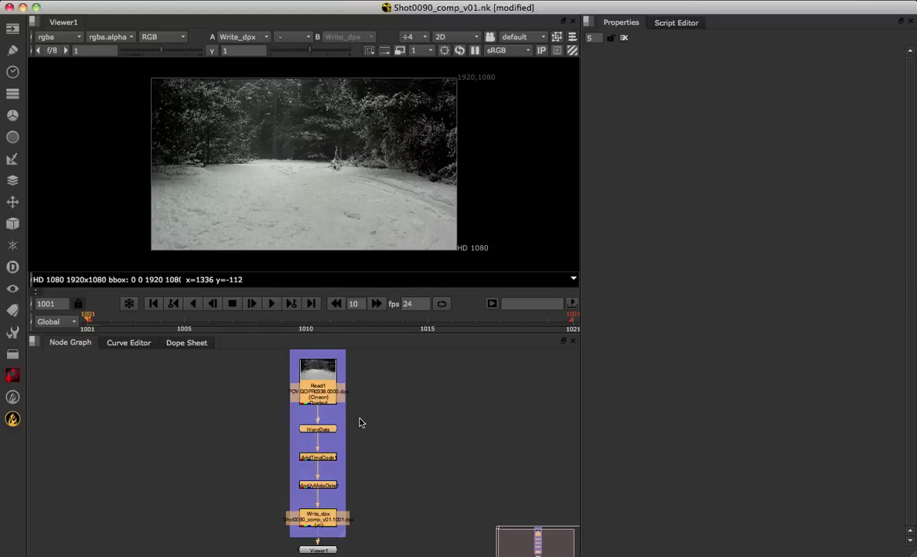
pyautogui.scroll(4, 376, 495)
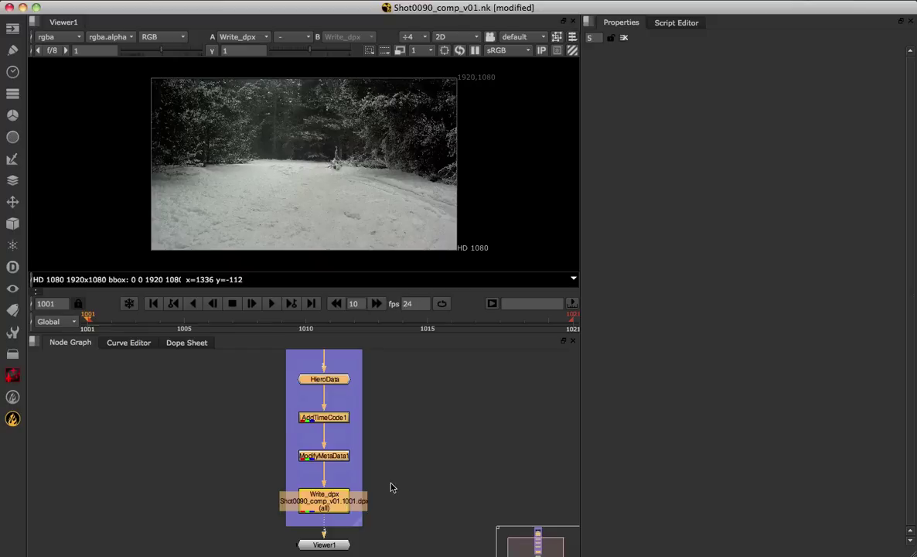
pyautogui.doubleClick(324, 499)
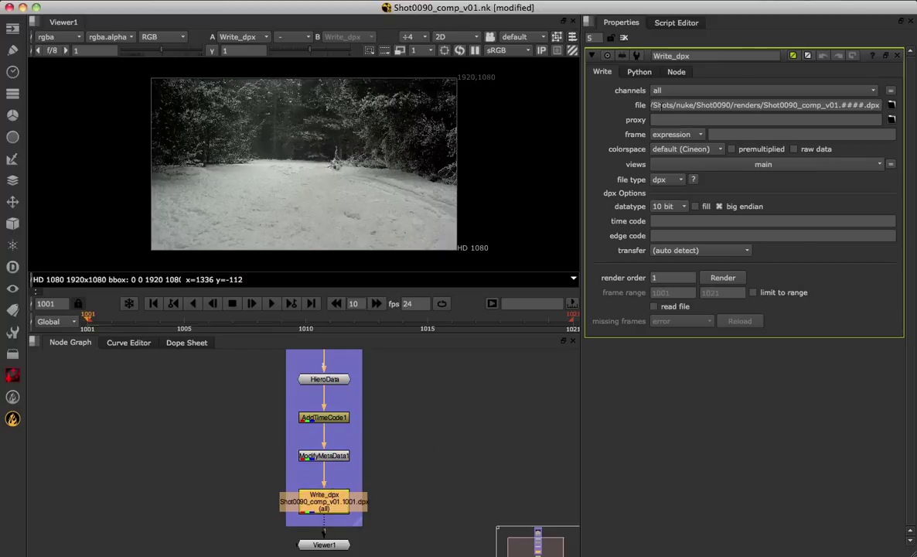
pyautogui.moveTo(826, 107); pyautogui.dragTo(841, 109)
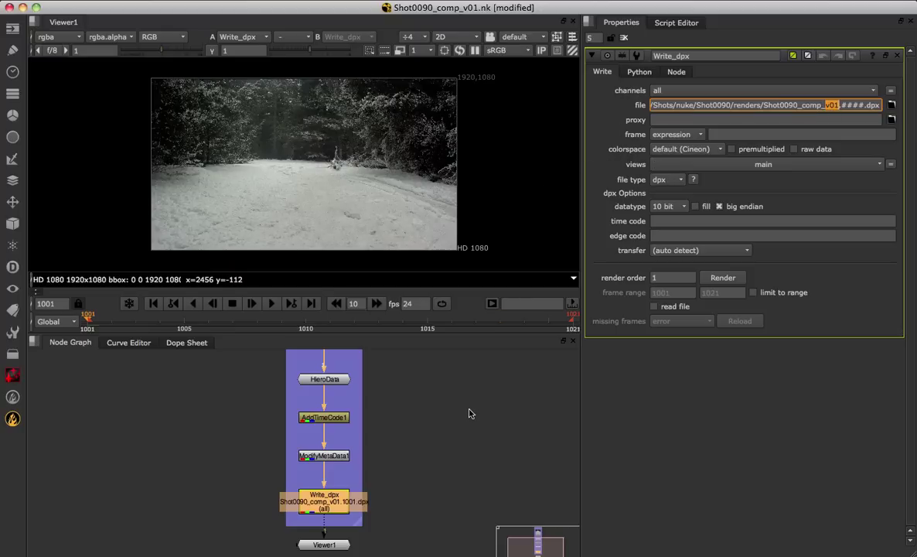
pyautogui.click(467, 415)
# Step: Play the comp's frame range, then move Write_dpx and Viewer1 lower to make room
pyautogui.click(271, 303)
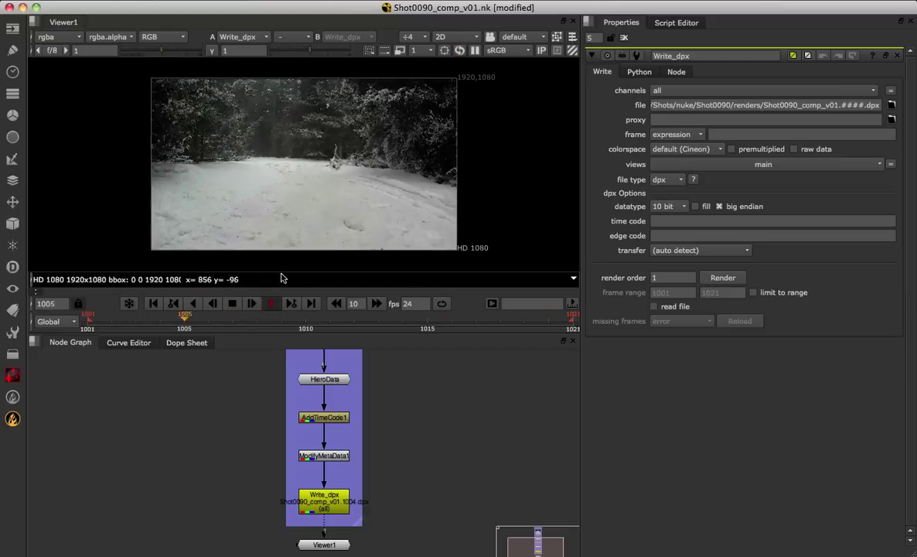
pyautogui.click(234, 305)
pyautogui.moveTo(379, 491); pyautogui.dragTo(389, 418)
pyautogui.moveTo(258, 358); pyautogui.dragTo(363, 463)
pyautogui.moveTo(337, 418); pyautogui.dragTo(337, 503)
# Step: Insert Grade1 between ModifyMetaData1 and Write_dpx with gain r 0.3046068, g 0.6314543, b 1
pyautogui.click(426, 460)
pyautogui.press('g')
pyautogui.moveTo(421, 466); pyautogui.dragTo(333, 475)
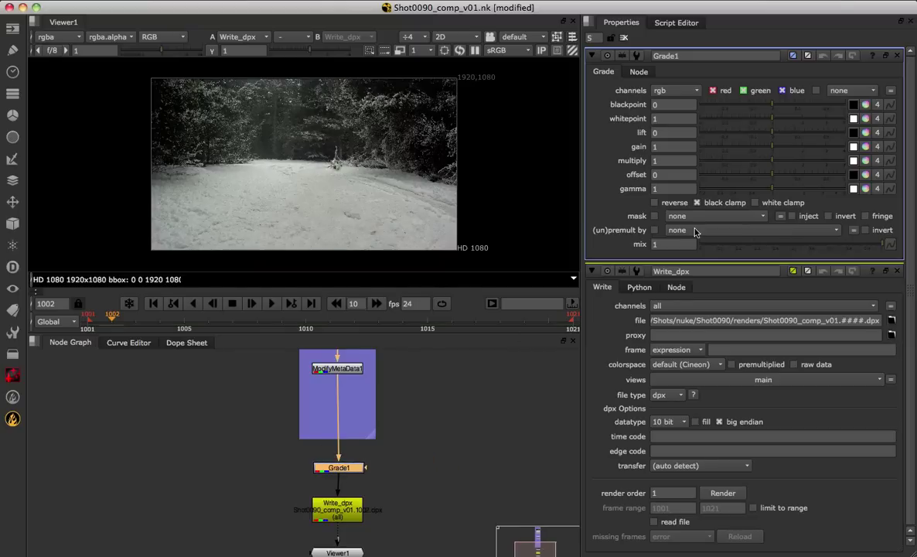
pyautogui.click(867, 147)
pyautogui.moveTo(766, 337); pyautogui.dragTo(733, 358)
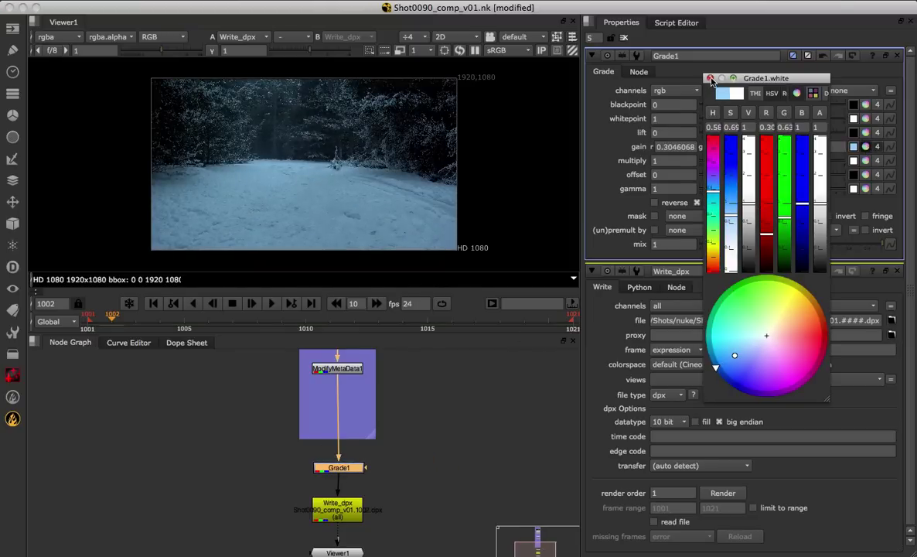
# Step: Start a render from Write_dpx for frames 1001-1021
pyautogui.doubleClick(331, 486)
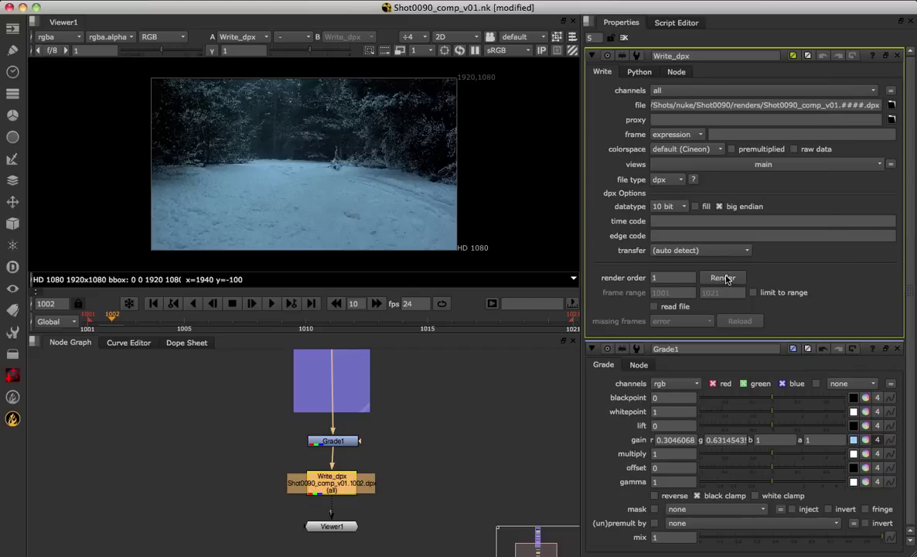
pyautogui.click(726, 280)
pyautogui.moveTo(746, 231); pyautogui.dragTo(477, 254)
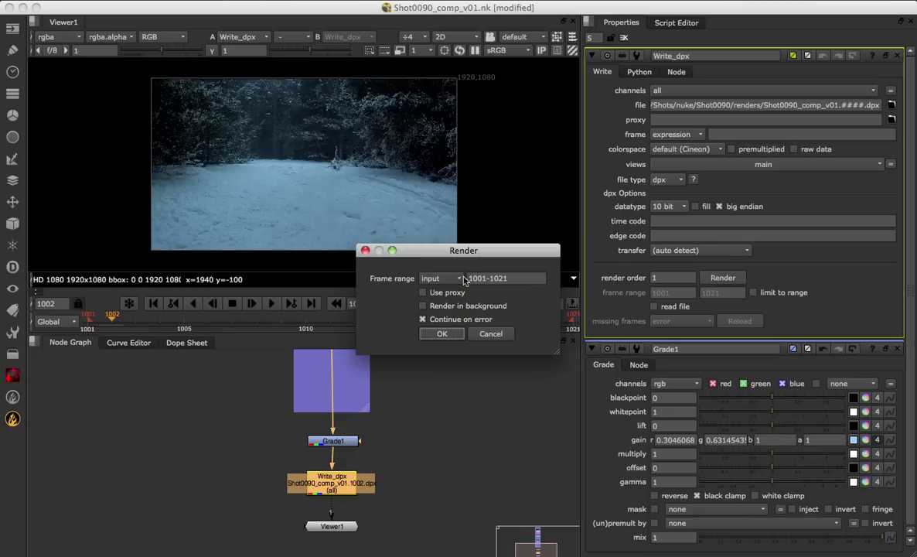
# Step: Confirm the 1001–1021 render, then switch to HieroPlayer and fit Shot0090 in the viewer
pyautogui.click(442, 334)
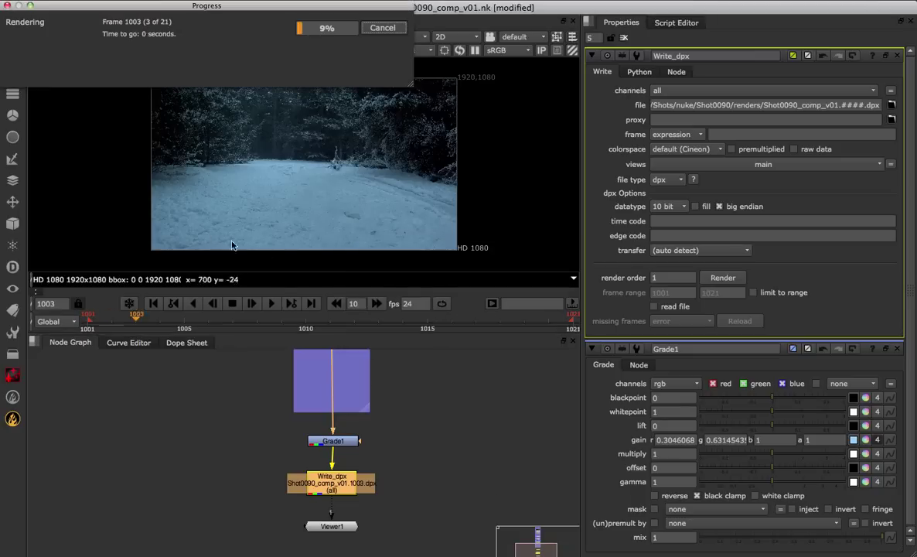
pyautogui.press('super+Tab')
pyautogui.click(323, 276)
pyautogui.click(634, 411)
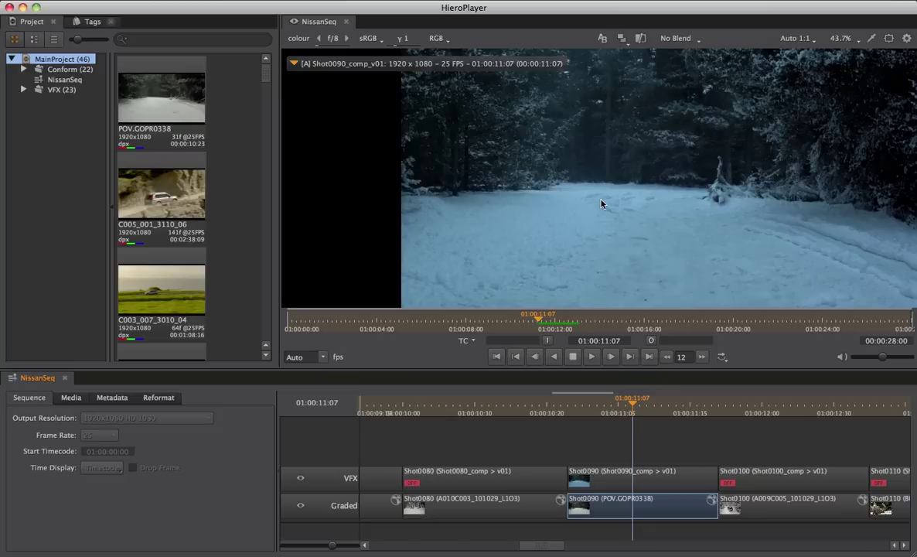
pyautogui.press('f')
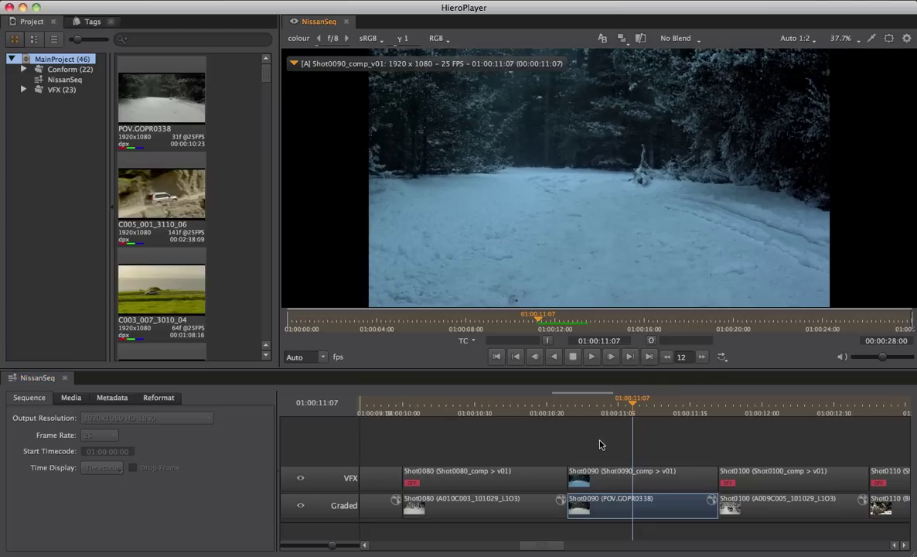
# Step: Mark in/out around Shot0090, play the blue v01 comp, then return to Nuke
pyautogui.moveTo(601, 446); pyautogui.dragTo(558, 479)
pyautogui.press('x')
pyautogui.click(592, 356)
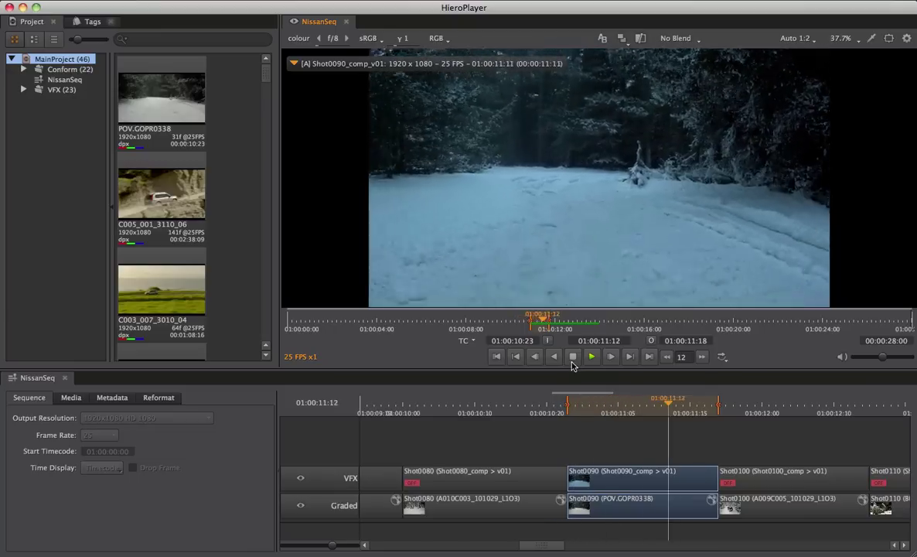
pyautogui.click(576, 357)
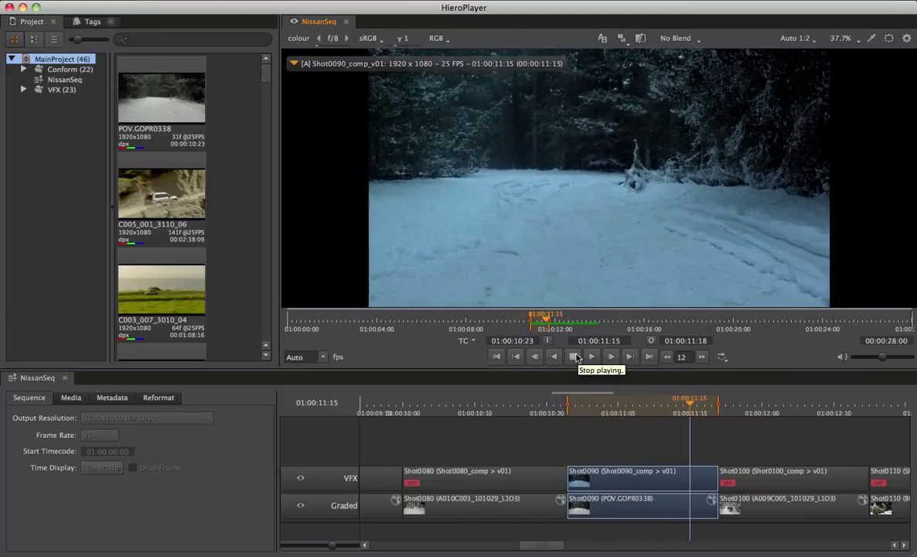
pyautogui.press('super+Tab')
# Step: In Nuke, change Grade1's gain colour from blue to green
pyautogui.click(340, 266)
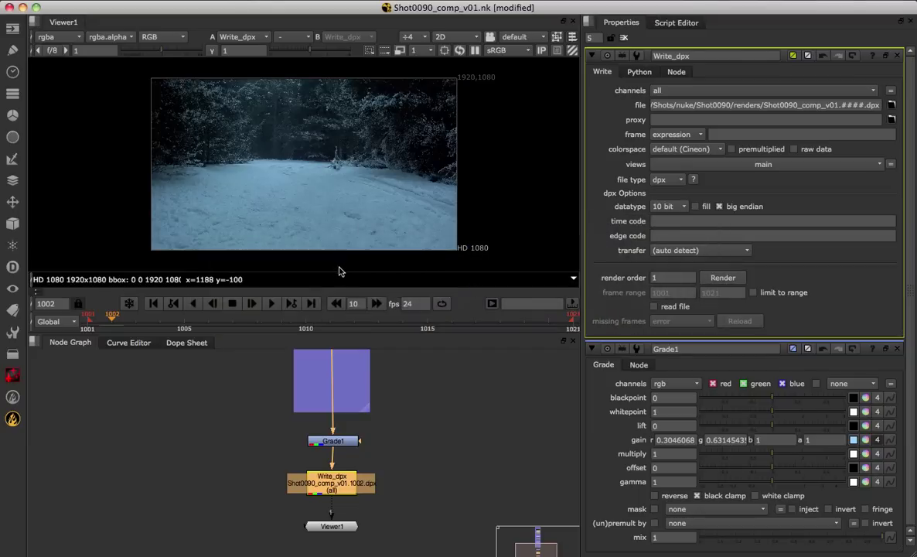
pyautogui.doubleClick(333, 441)
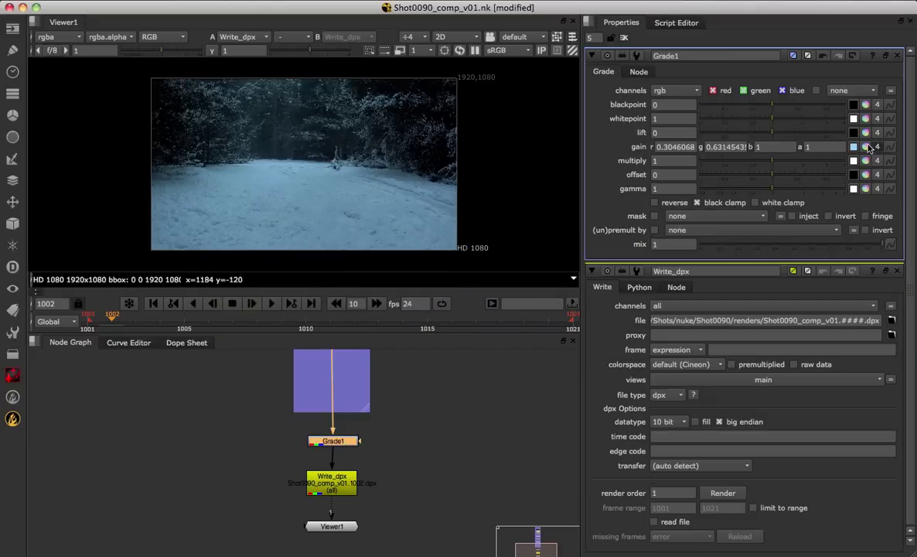
pyautogui.click(865, 146)
pyautogui.moveTo(747, 328); pyautogui.dragTo(727, 300)
pyautogui.click(711, 88)
# Step: Bump the Write_dpx output to Shot0090_comp_v02 and render frames 1001–1021
pyautogui.doubleClick(334, 480)
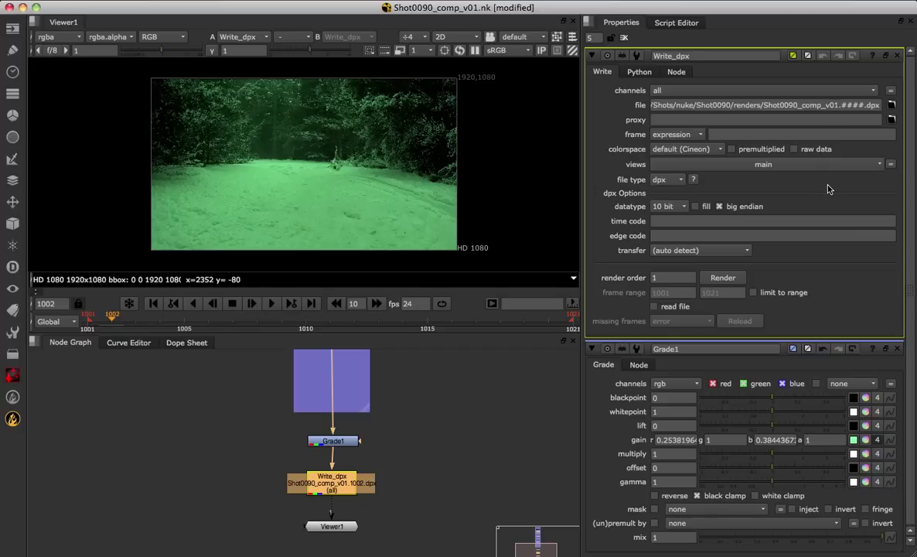
pyautogui.hotkey('alt', 'Up')
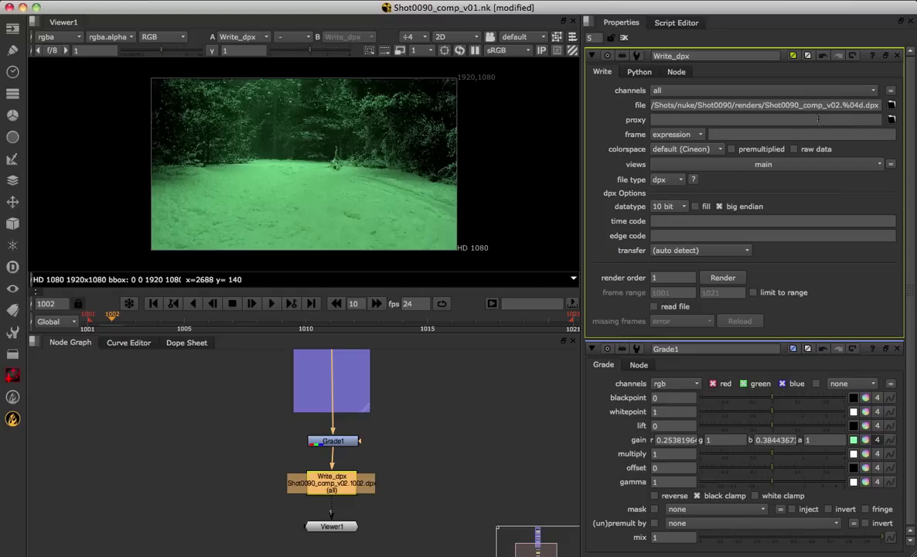
pyautogui.click(724, 277)
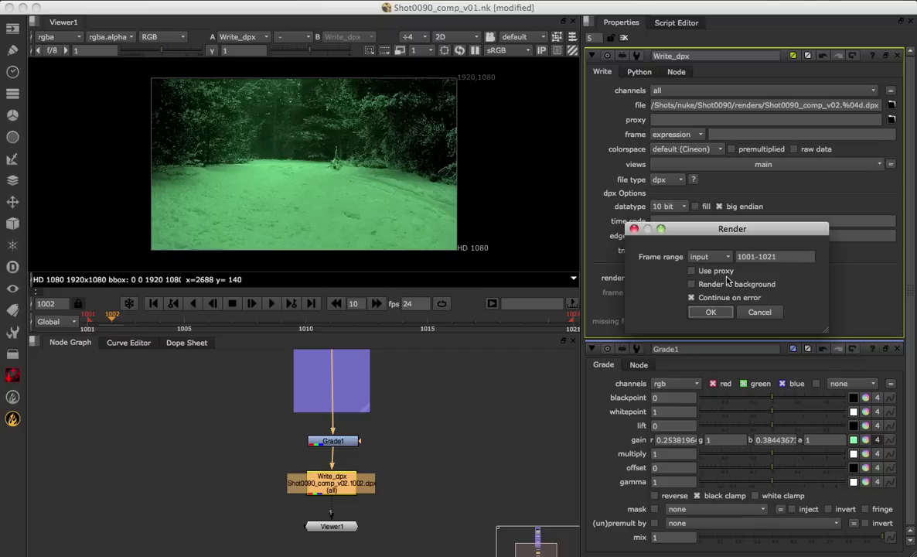
pyautogui.click(710, 312)
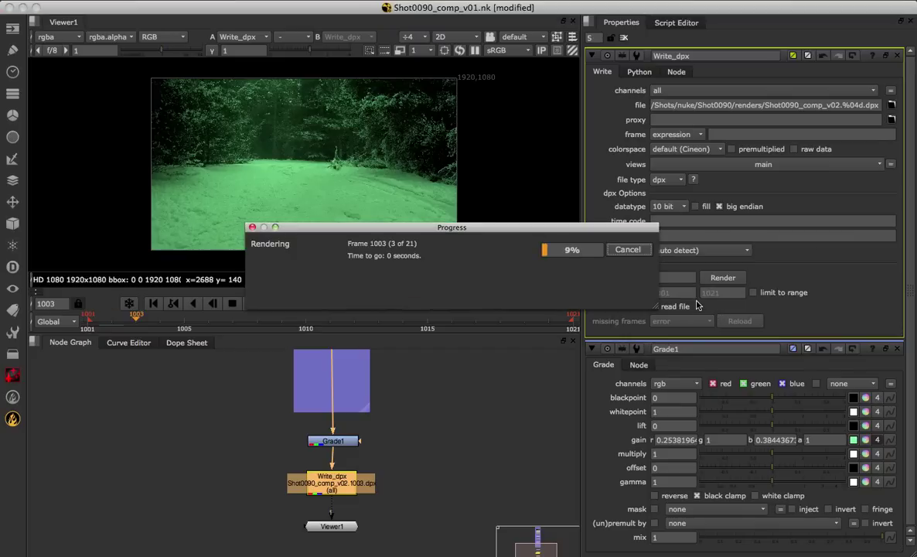
pyautogui.press('super+Tab')
# Step: Version the Shot0090 VFX clip up to comp v02, preview it, and open its Version menu
pyautogui.click(328, 259)
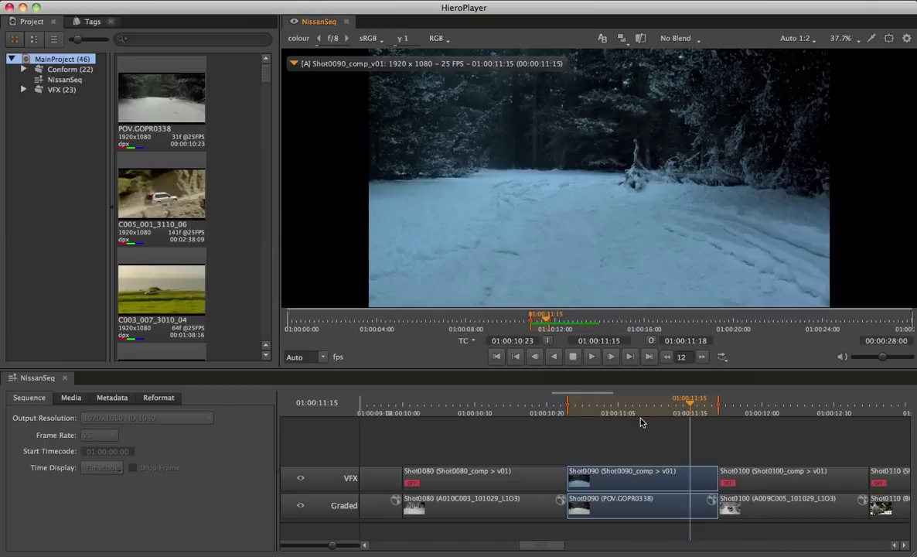
pyautogui.hotkey('alt', 'Up')
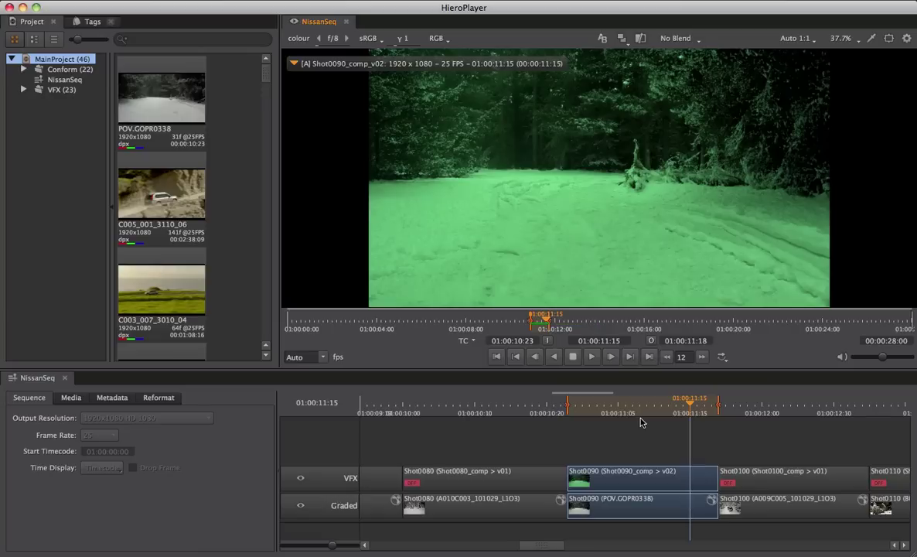
pyautogui.click(592, 356)
pyautogui.click(573, 358)
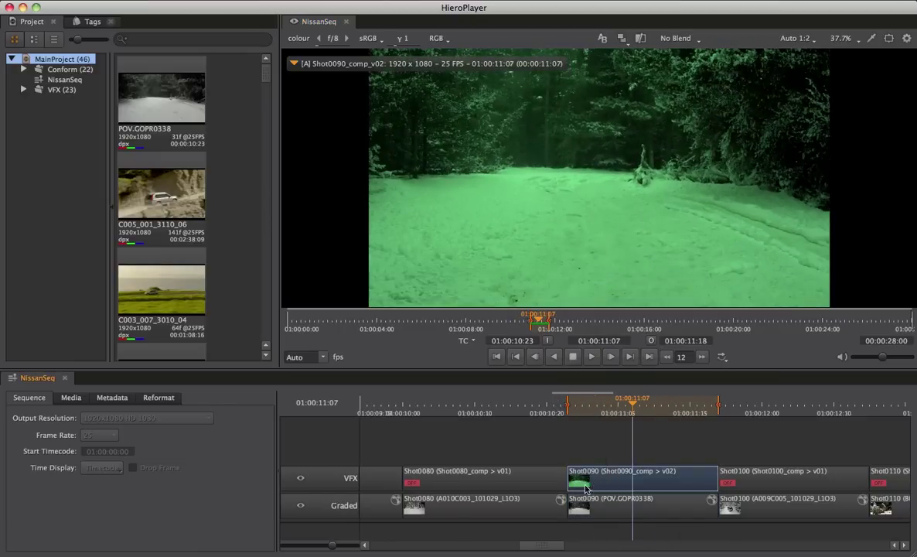
pyautogui.rightClick(670, 484)
pyautogui.moveTo(743, 372)
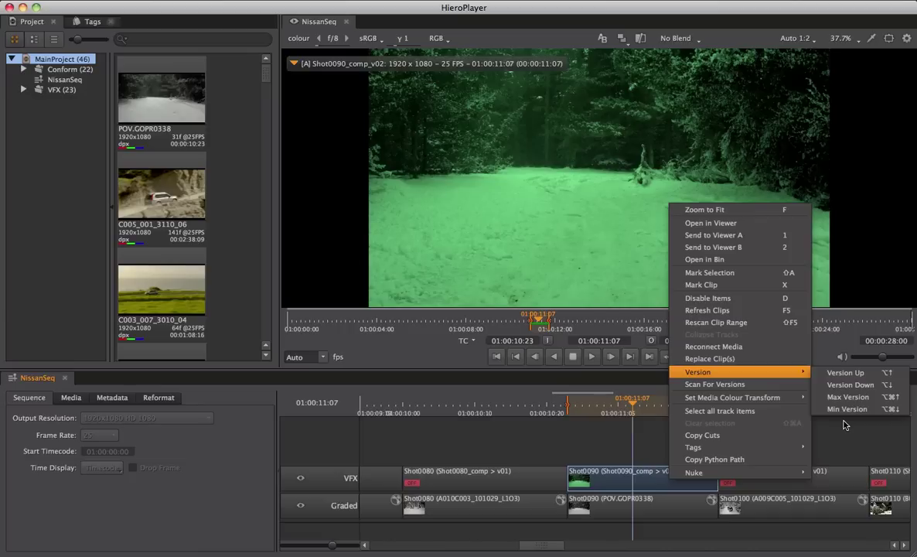
# Step: Toggle Shot0090 between comp v01 and v02 from the version list, ending on v02
pyautogui.click(843, 441)
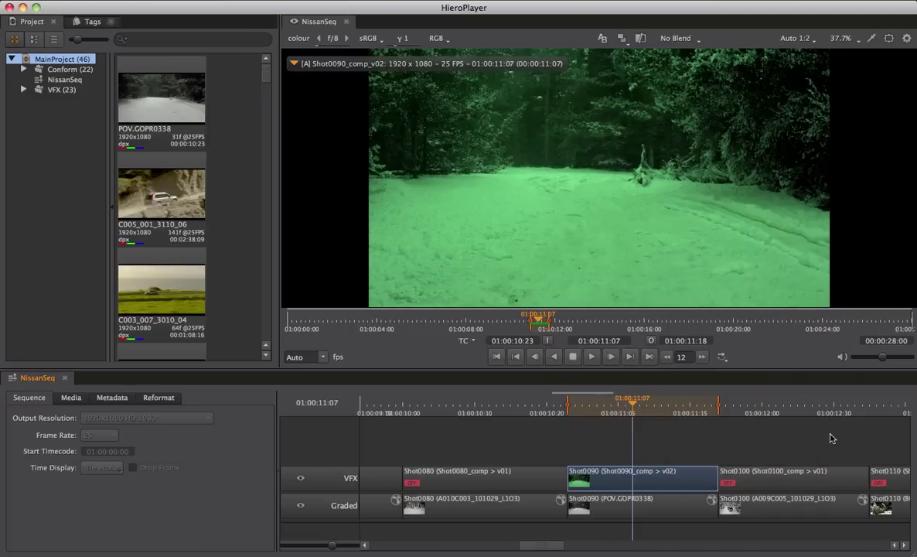
pyautogui.keyDown('alt'); pyautogui.click(658, 481); pyautogui.keyUp('alt')
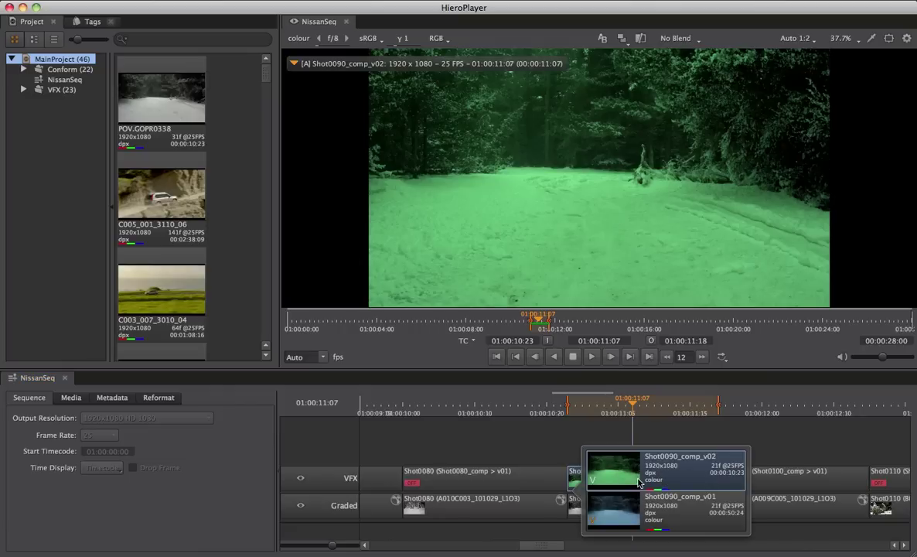
pyautogui.click(670, 432)
pyautogui.press('v')
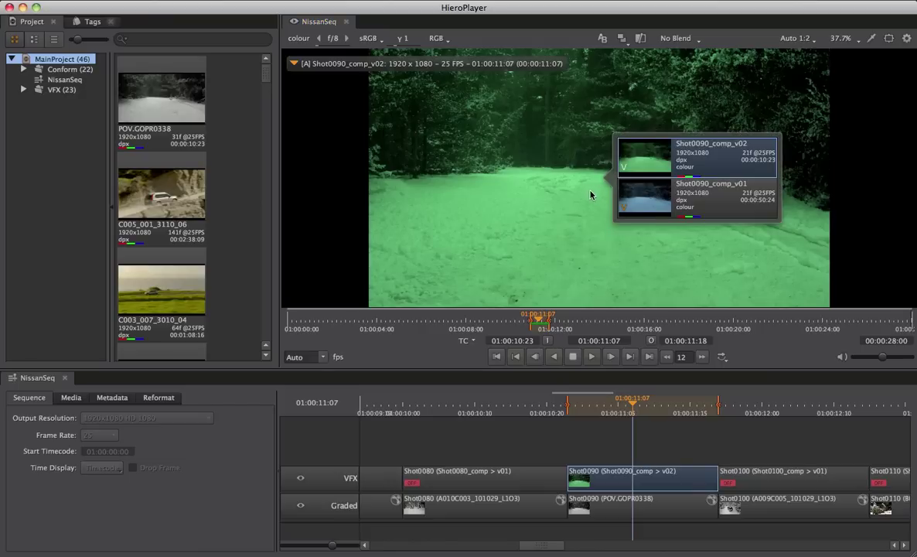
pyautogui.click(685, 198)
pyautogui.click(686, 175)
pyautogui.scroll(-10, 567, 446)
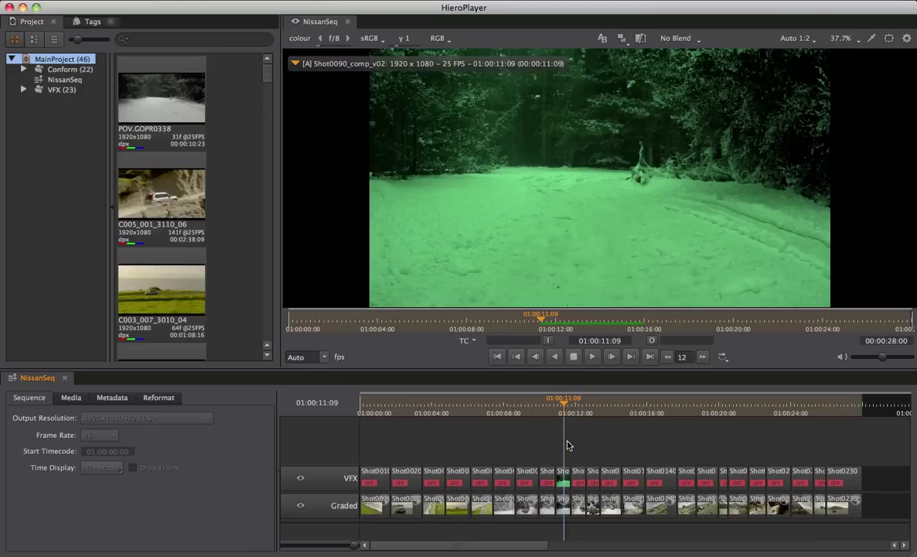
# Step: Run Scan For Versions on the Shot0010 VFX clip
pyautogui.click(374, 477)
pyautogui.rightClick(376, 481)
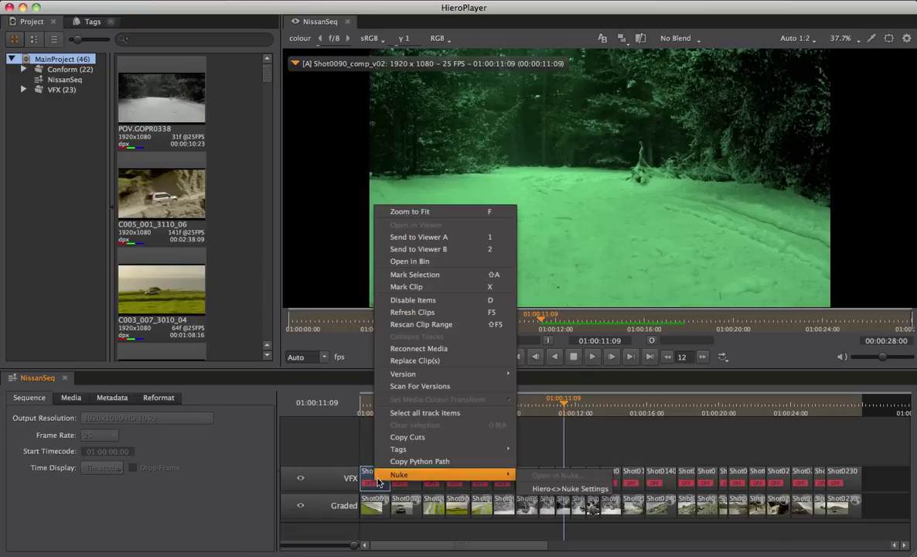
pyautogui.click(425, 387)
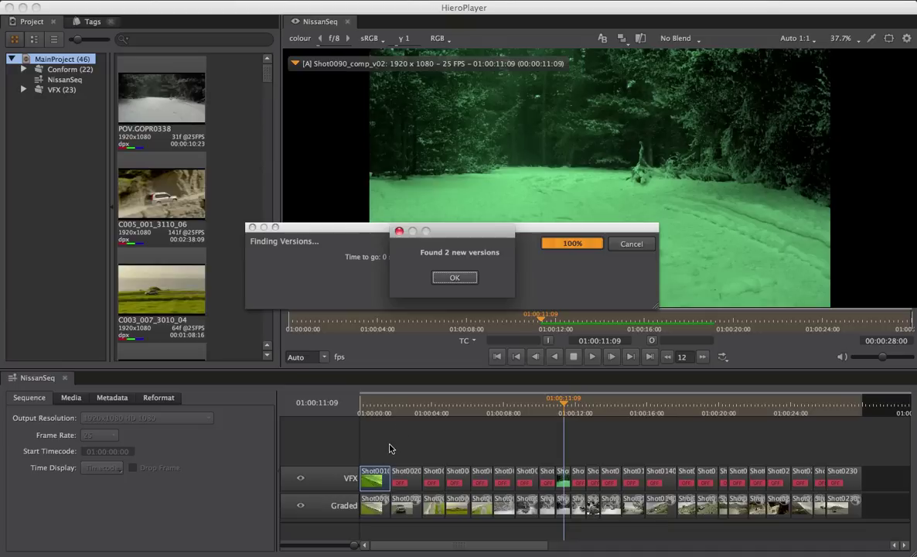
# Step: Dismiss the scan result, mark in/out around Shot0010 and play that range
pyautogui.click(454, 278)
pyautogui.click(374, 403)
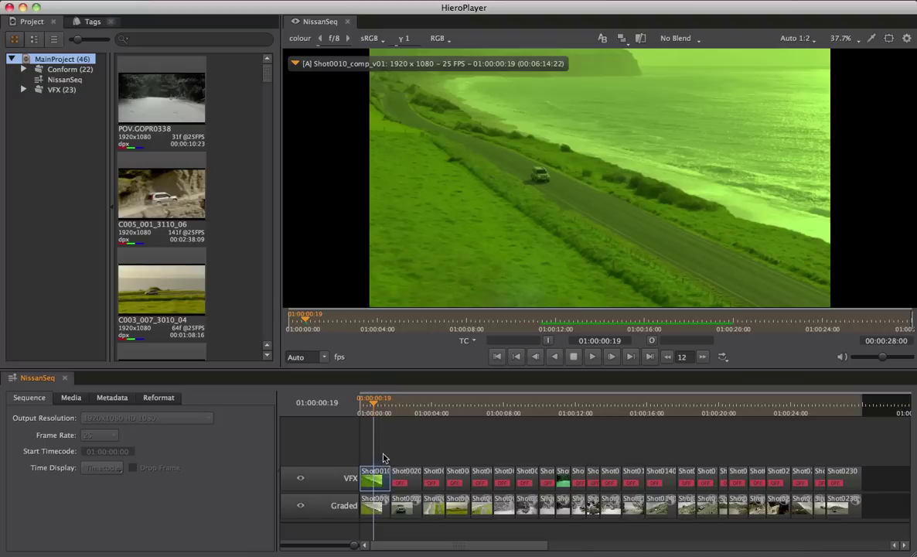
pyautogui.press('x')
pyautogui.click(593, 358)
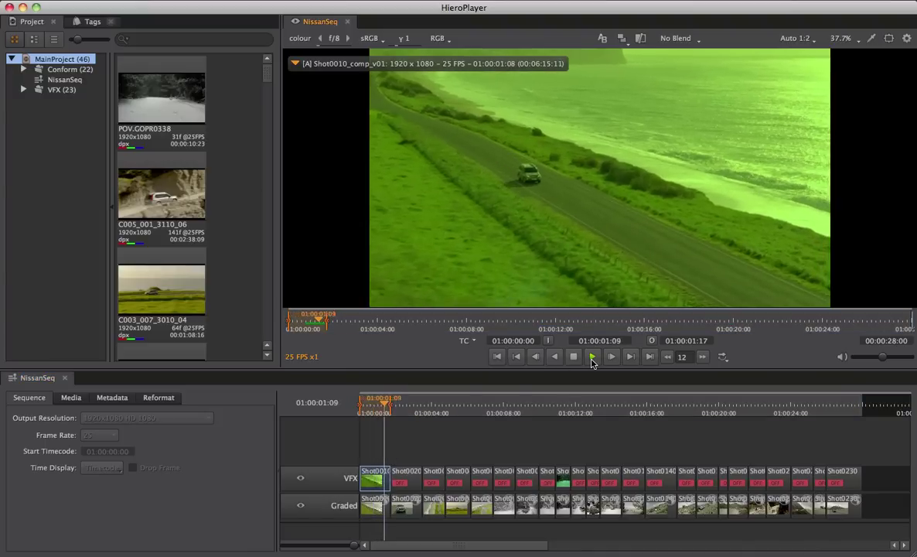
pyautogui.click(574, 358)
# Step: Cycle Shot0010 through comp v03 and v02, settling back on v01
pyautogui.hotkey('alt', 'v')
pyautogui.hotkey('alt', 'Up')
pyautogui.hotkey('alt', 'Up')
pyautogui.hotkey('alt', 'Down')
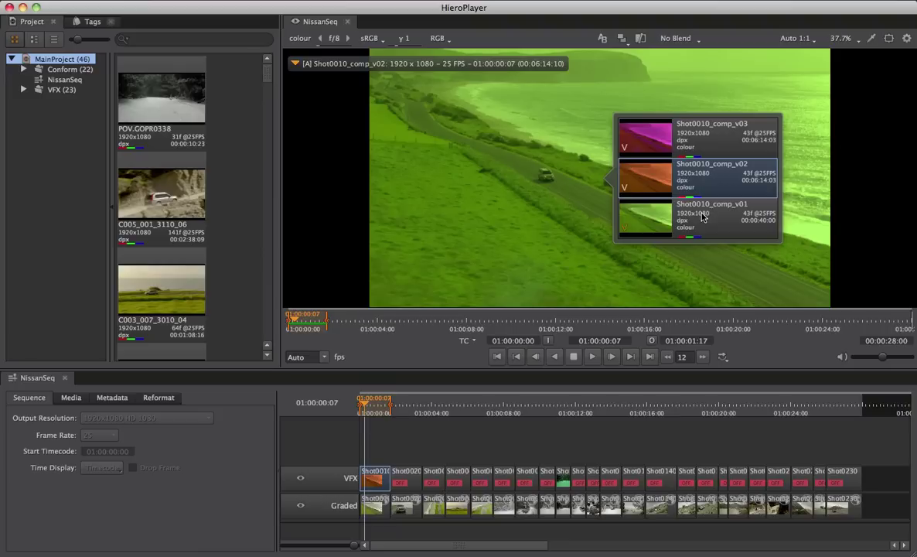
pyautogui.hotkey('alt', 'Down')
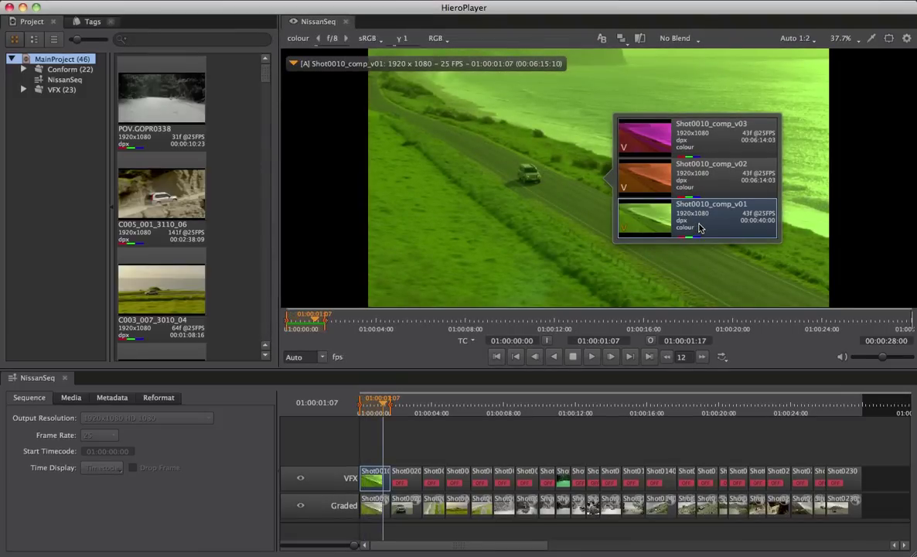
pyautogui.click(573, 226)
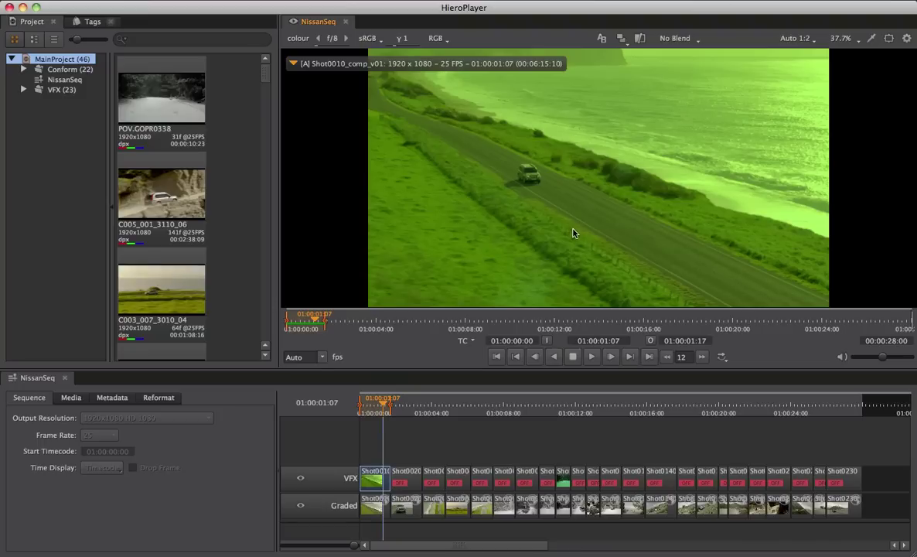
# Step: Switch HieroPlayer to the Reviewing workspace
pyautogui.click(367, 2)
pyautogui.moveTo(387, 200)
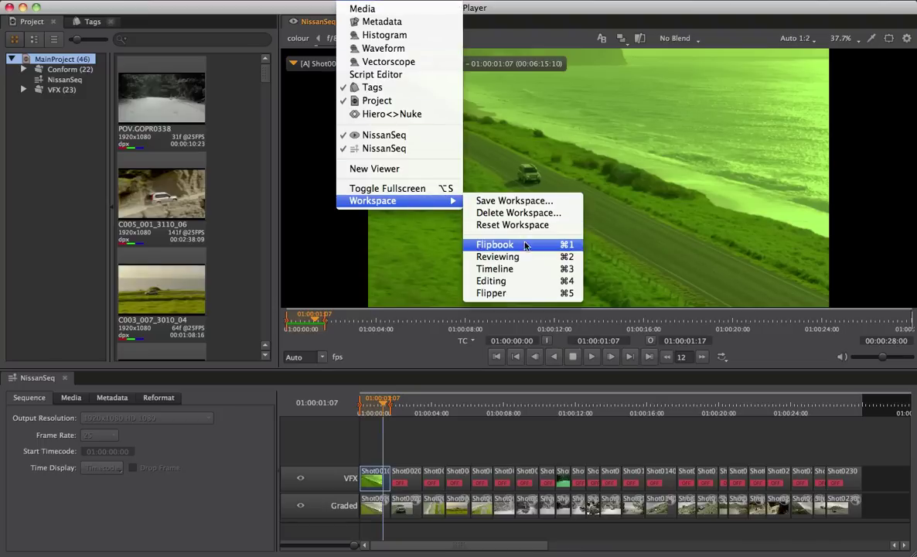
pyautogui.click(488, 256)
# Step: Widen the Tags and scopes panels and view the histogram, waveform and vectorscope
pyautogui.moveTo(652, 201); pyautogui.dragTo(629, 201)
pyautogui.moveTo(660, 425); pyautogui.dragTo(628, 424)
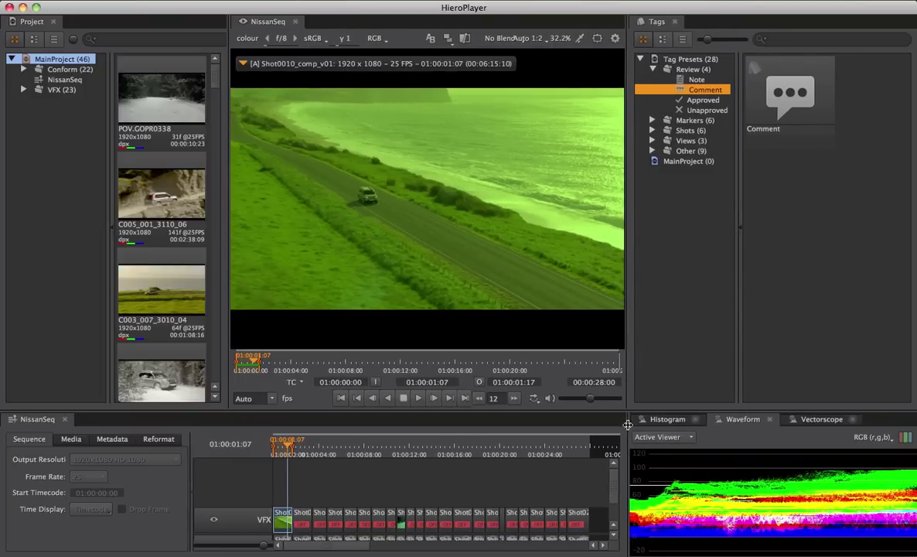
pyautogui.click(667, 420)
pyautogui.click(749, 422)
pyautogui.click(820, 420)
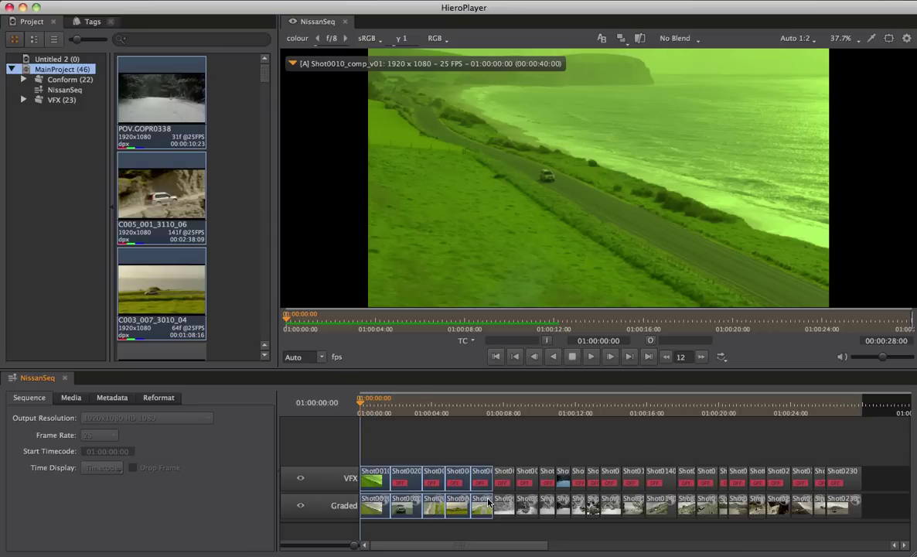
# Step: Save As Player Project with the name PlayerProject after the Nissan Projects path
pyautogui.click(136, 2)
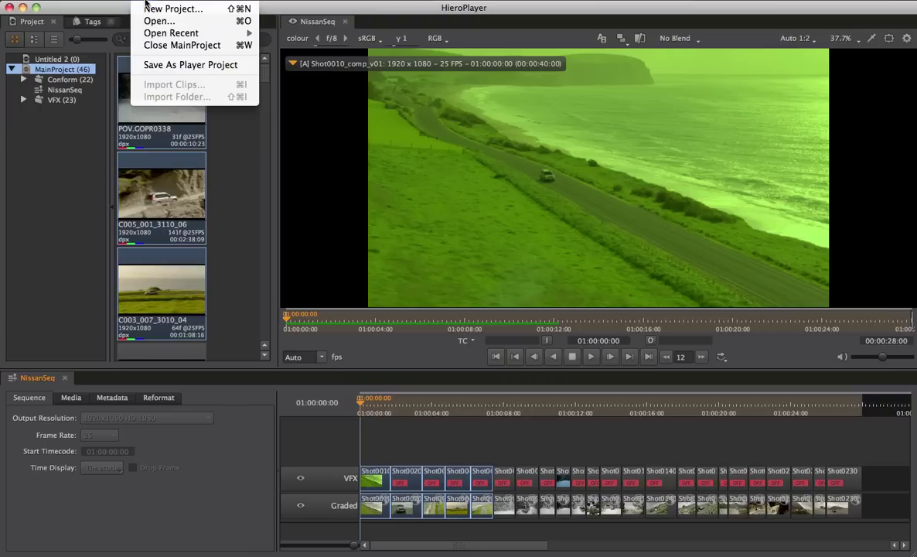
pyautogui.click(229, 67)
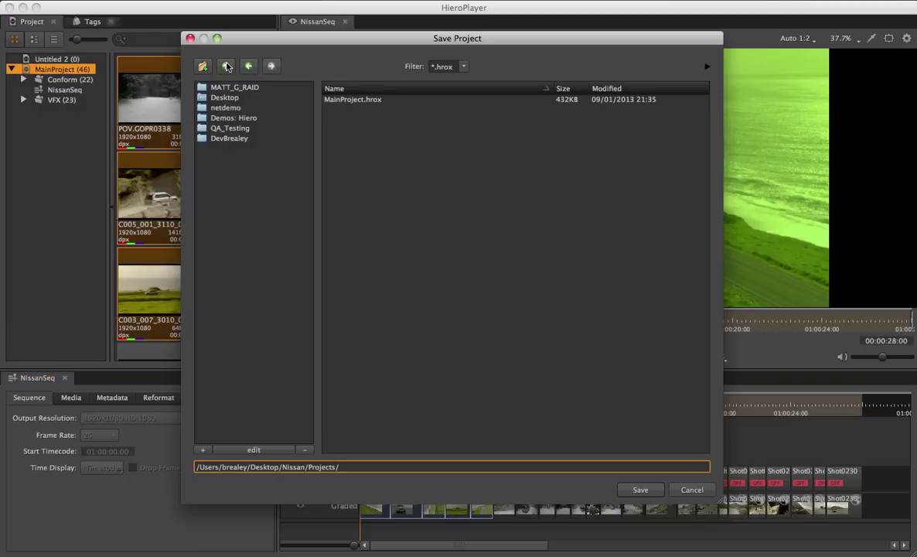
pyautogui.write('PlayerProject')
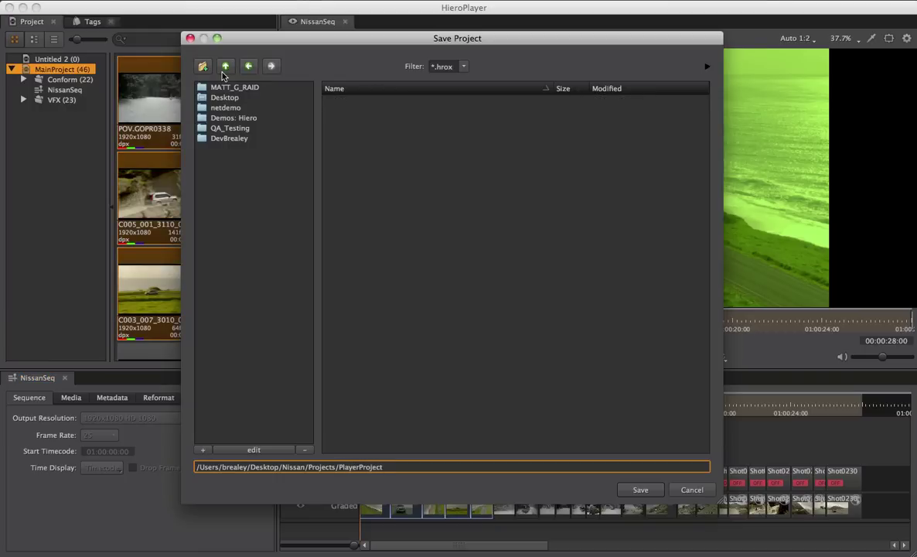
pyautogui.press('Return')
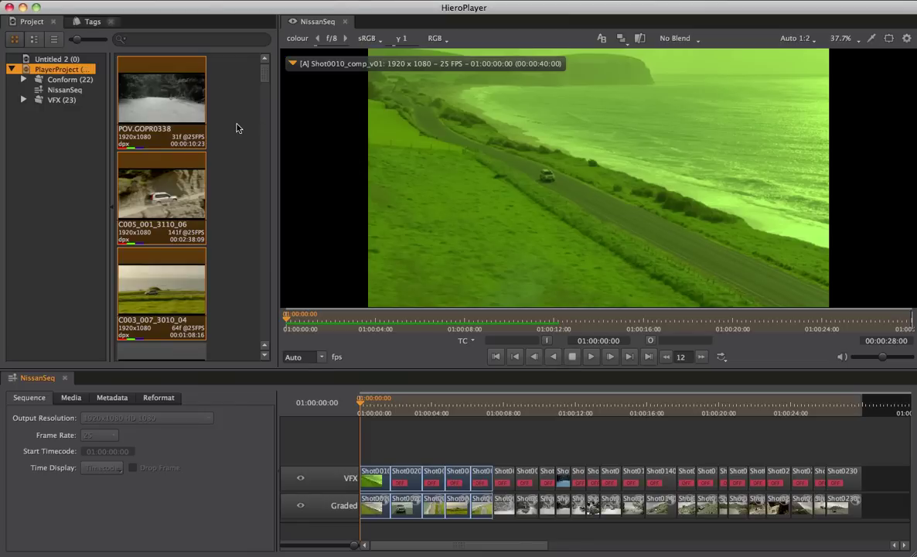
# Step: Try selecting clips on both timeline tracks and the three clips in the bin
pyautogui.click(225, 119)
pyautogui.moveTo(377, 426); pyautogui.dragTo(762, 529)
pyautogui.moveTo(220, 75); pyautogui.dragTo(137, 311)
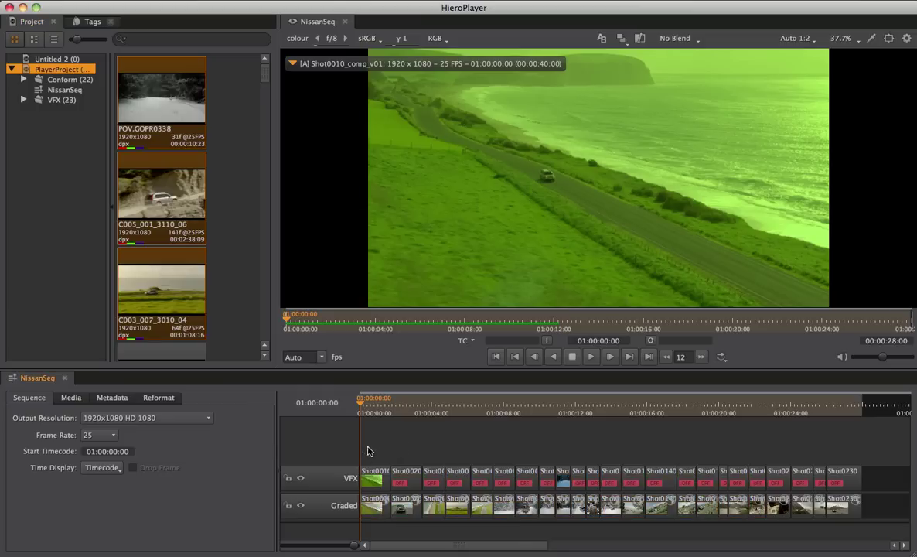
pyautogui.moveTo(365, 447); pyautogui.dragTo(404, 511)
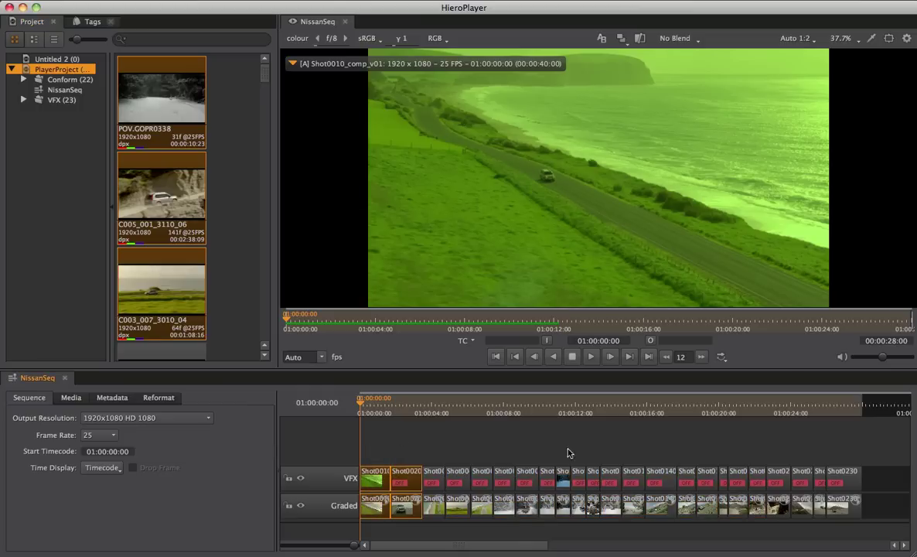
pyautogui.click(371, 462)
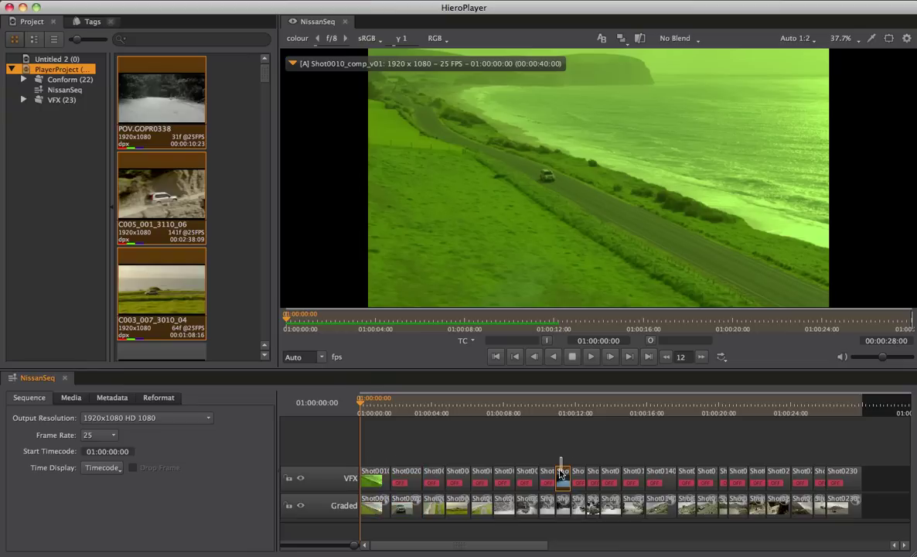
# Step: Delete Shot0030–Shot0050 and the later shots up to Shot0230 from both tracks
pyautogui.moveTo(430, 448); pyautogui.dragTo(528, 522)
pyautogui.press('Delete')
pyautogui.moveTo(588, 454); pyautogui.dragTo(860, 507)
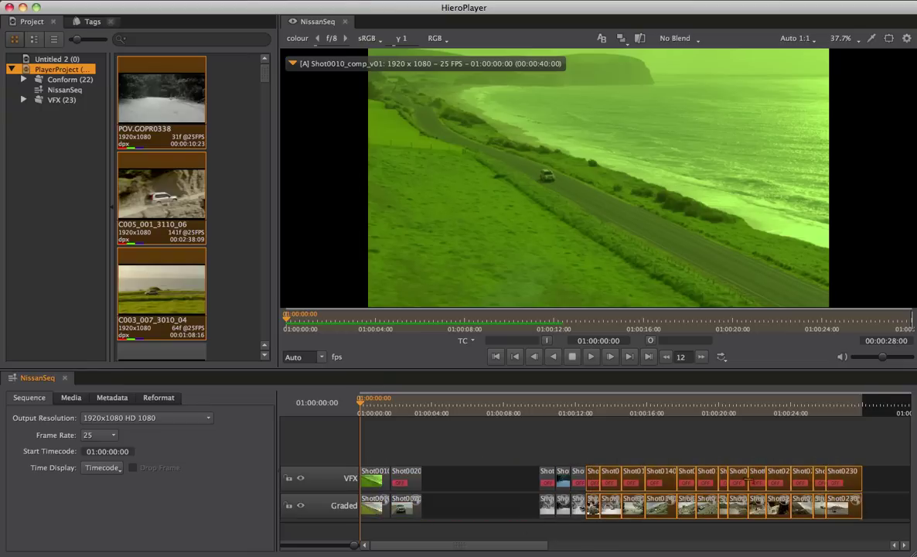
pyautogui.press('Delete')
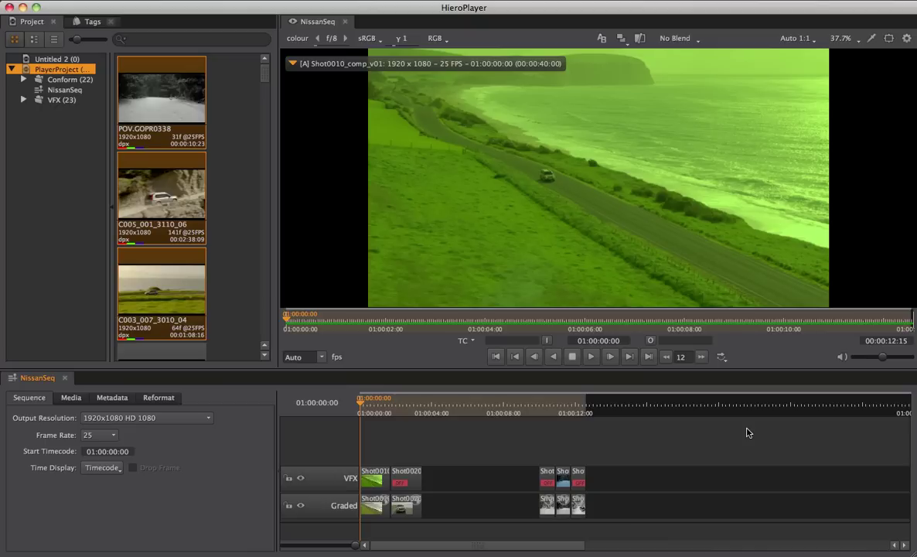
pyautogui.moveTo(238, 87); pyautogui.dragTo(136, 294)
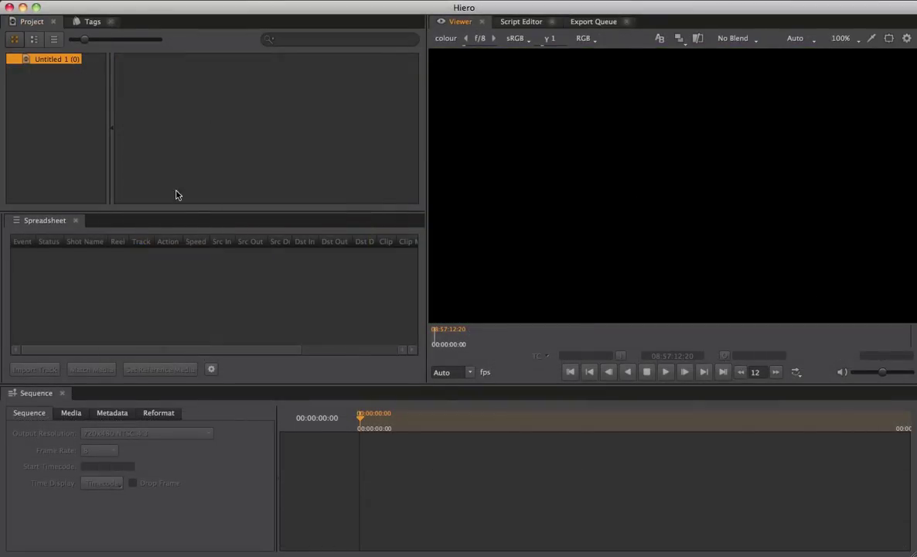
# Step: Reopen MainProject.hrox from recent projects without restoring the autosave
pyautogui.click(109, 0)
pyautogui.moveTo(240, 41)
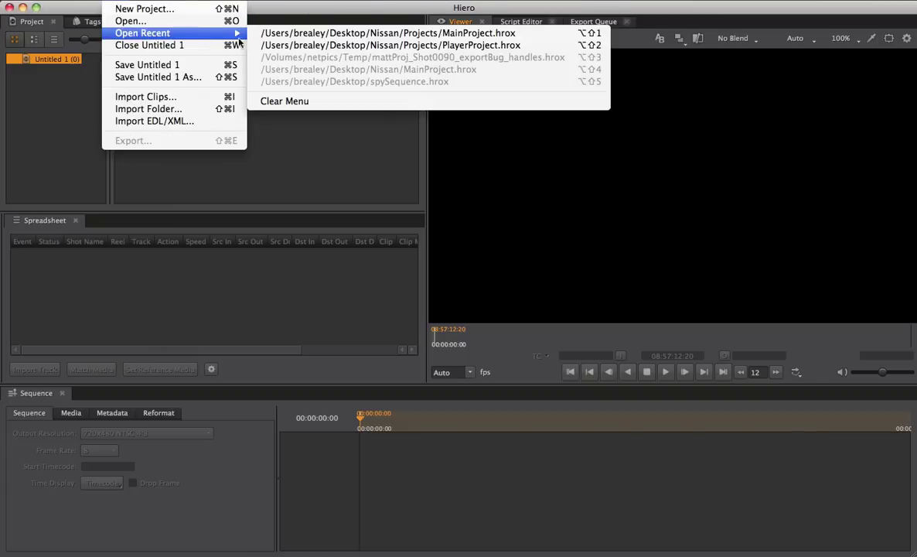
pyautogui.click(294, 36)
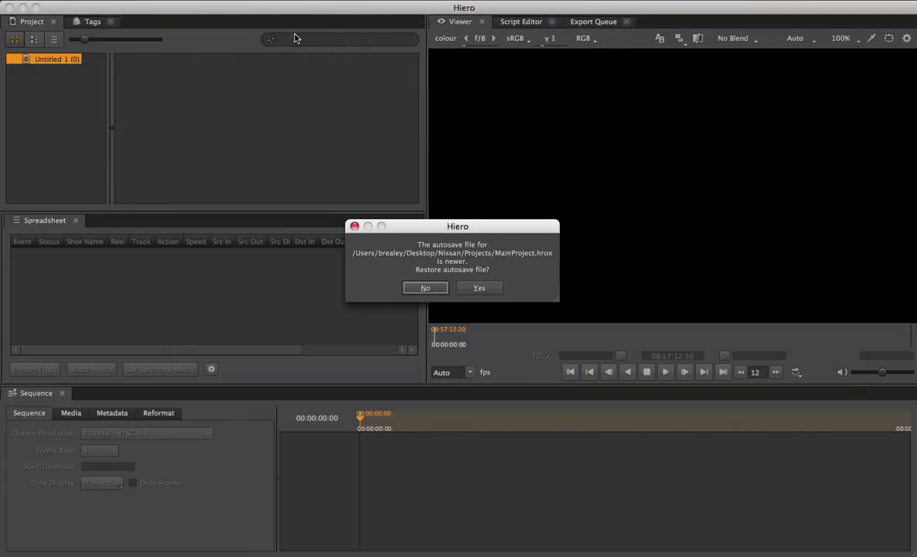
pyautogui.click(422, 288)
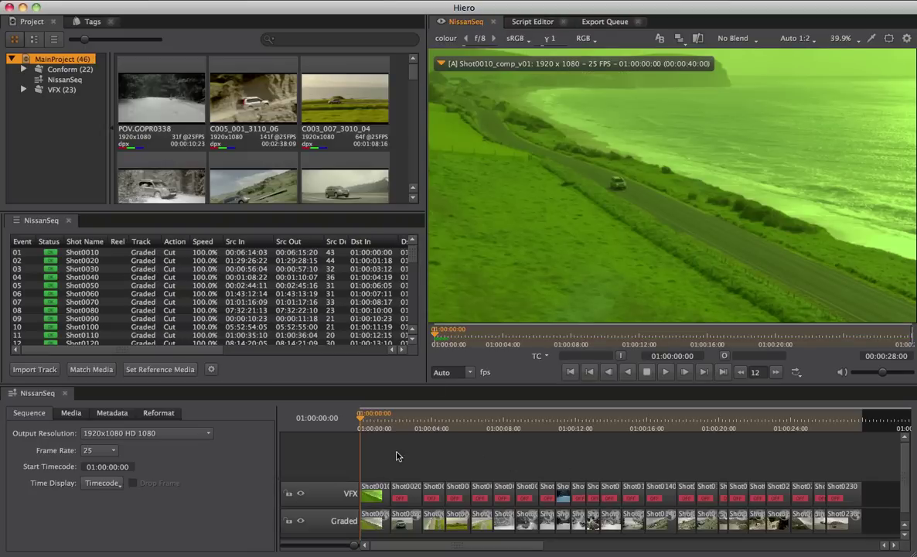
# Step: Move to Shot0090 at 01:00:11:08 and select Shot0010 and Shot0090 on the VFX track
pyautogui.click(376, 422)
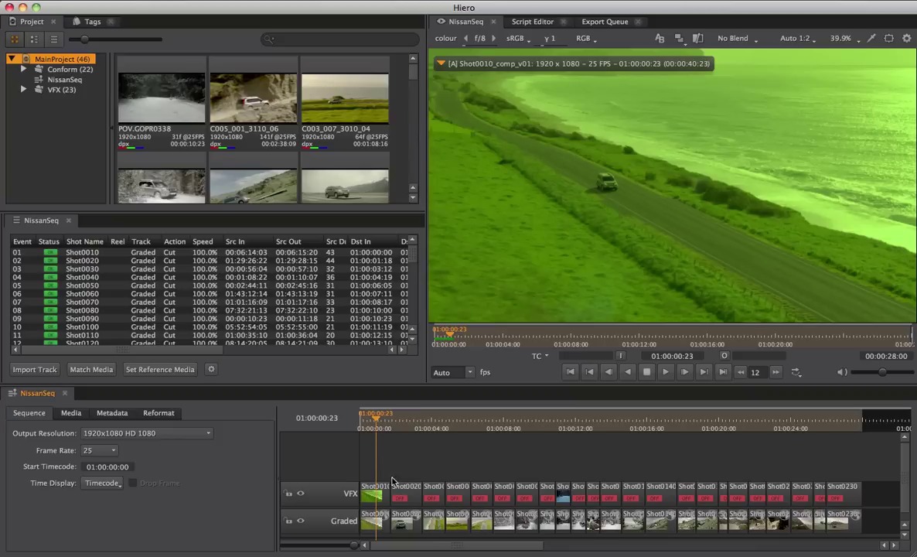
pyautogui.click(378, 428)
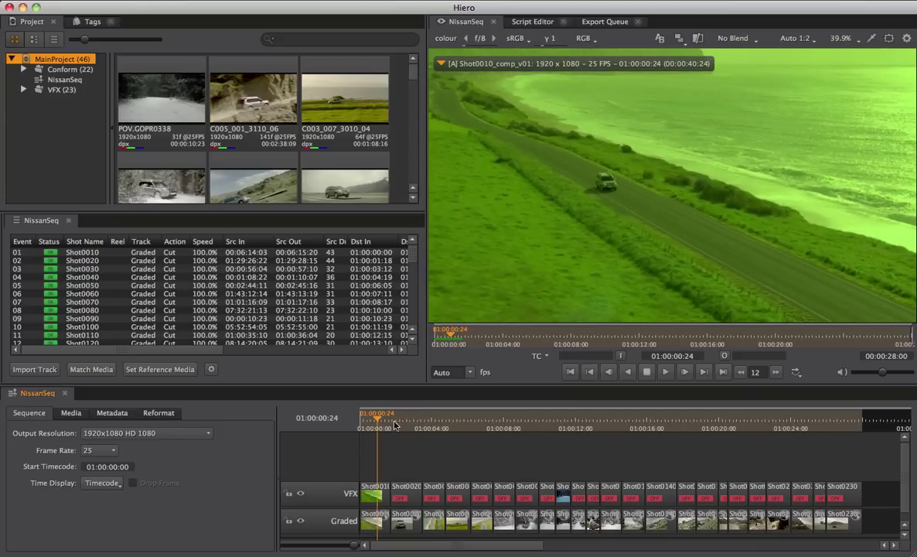
pyautogui.click(564, 424)
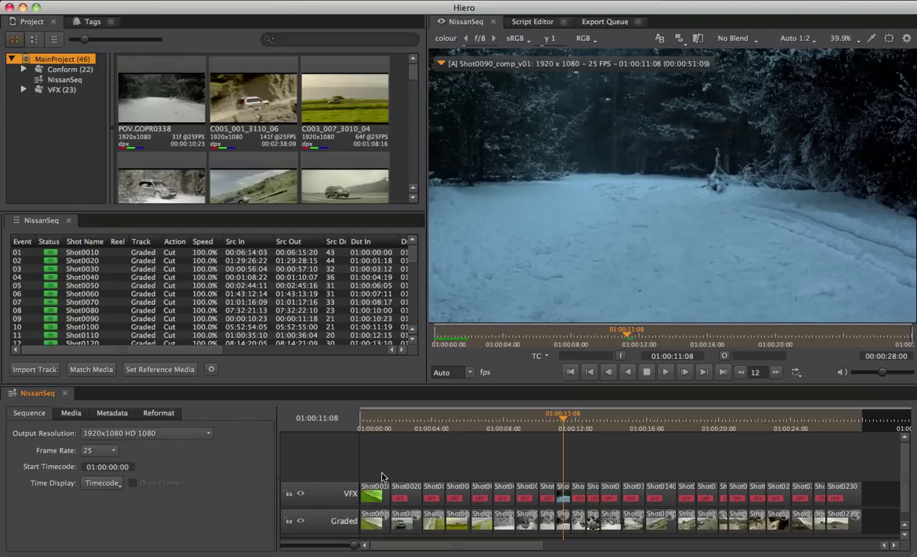
pyautogui.click(373, 492)
pyautogui.keyDown('super'); pyautogui.click(550, 492); pyautogui.keyUp('super')
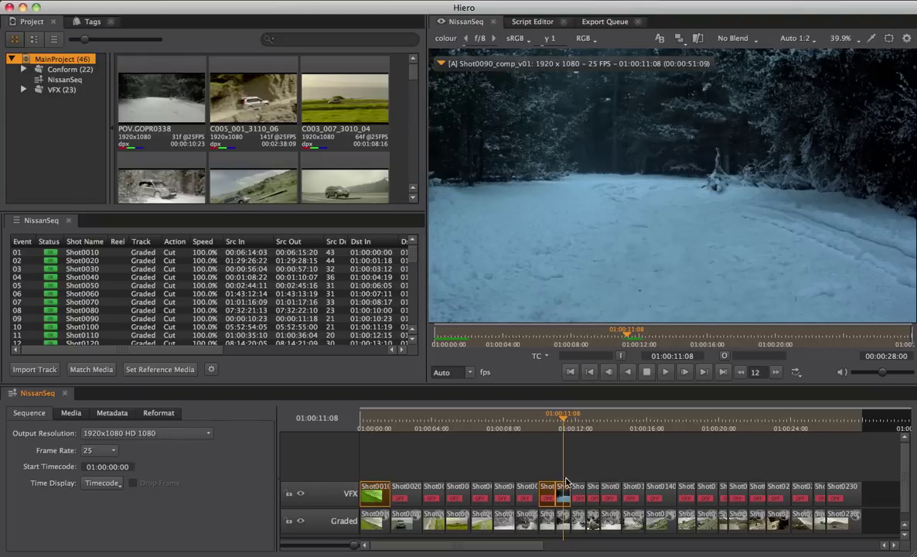
# Step: Scan the selected Shot0010 and Shot0090 VFX clips for new versions
pyautogui.click(378, 492)
pyautogui.rightClick(379, 492)
pyautogui.click(443, 247)
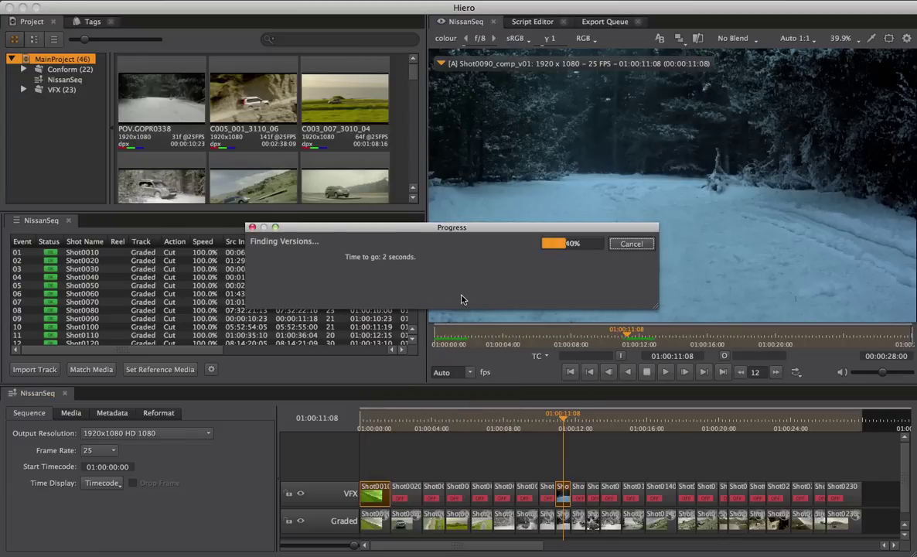
pyautogui.click(455, 278)
# Step: Set both clips to Max Version, putting Shot0090 on comp v02
pyautogui.rightClick(376, 492)
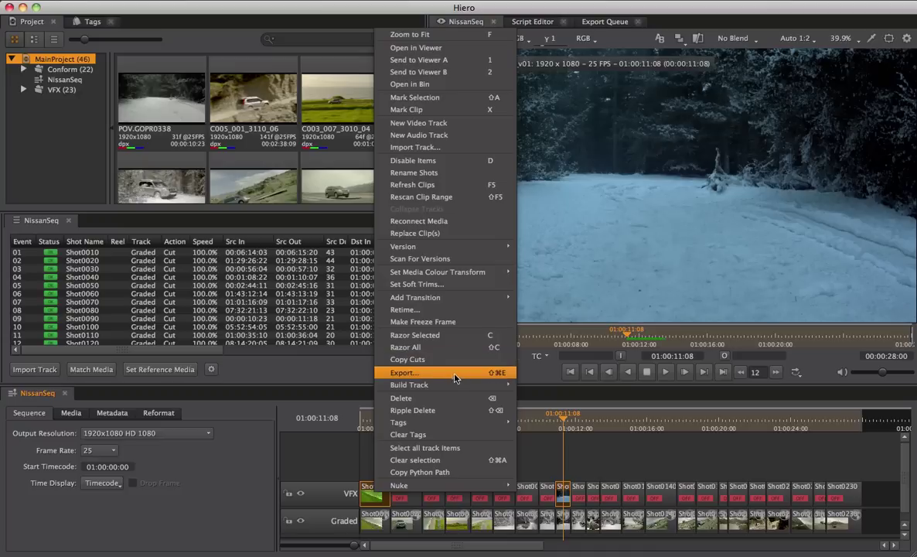
pyautogui.moveTo(499, 246)
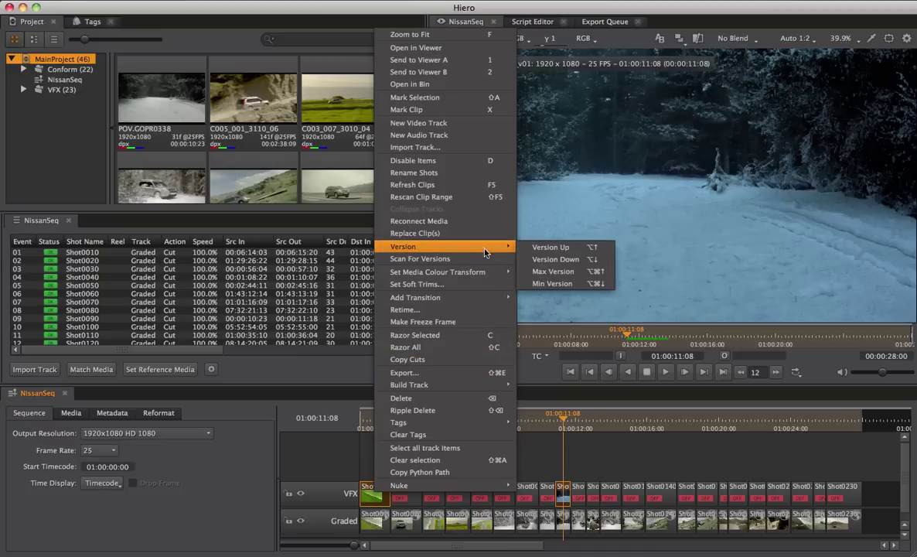
pyautogui.click(553, 271)
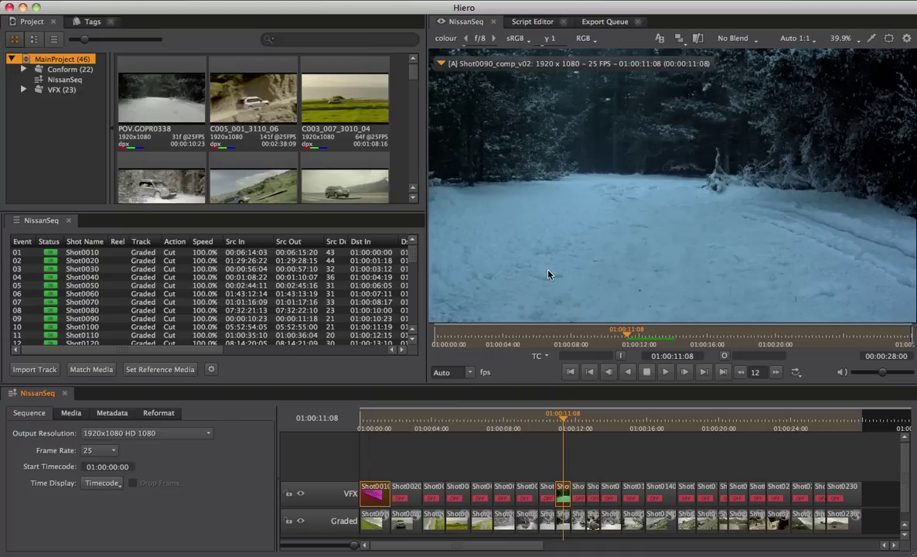